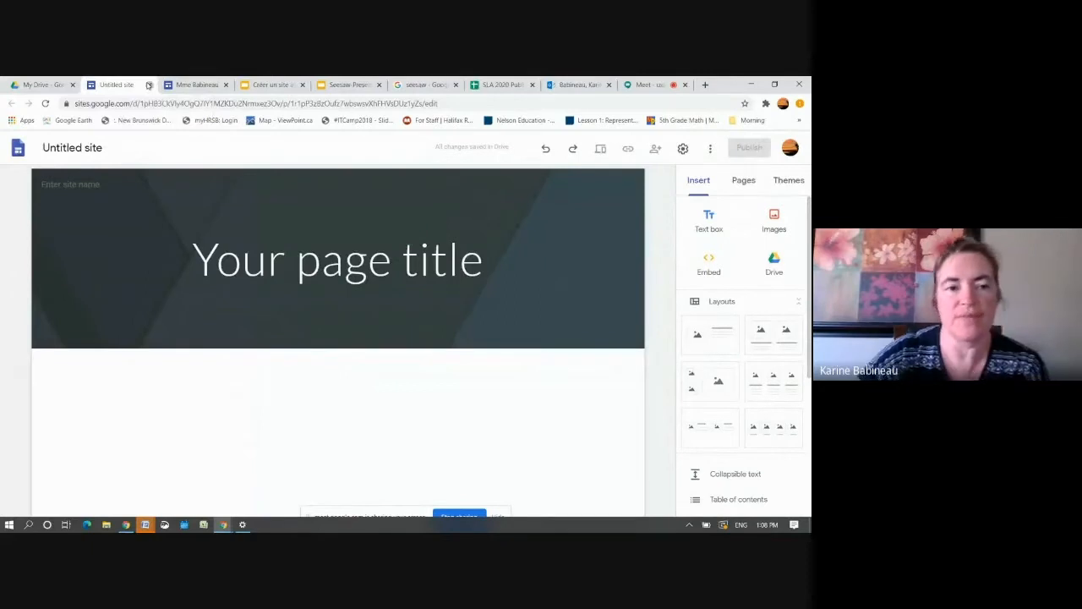
- Close the open untitled site and create a new blank Google Sites site from Drive
click(149, 85)
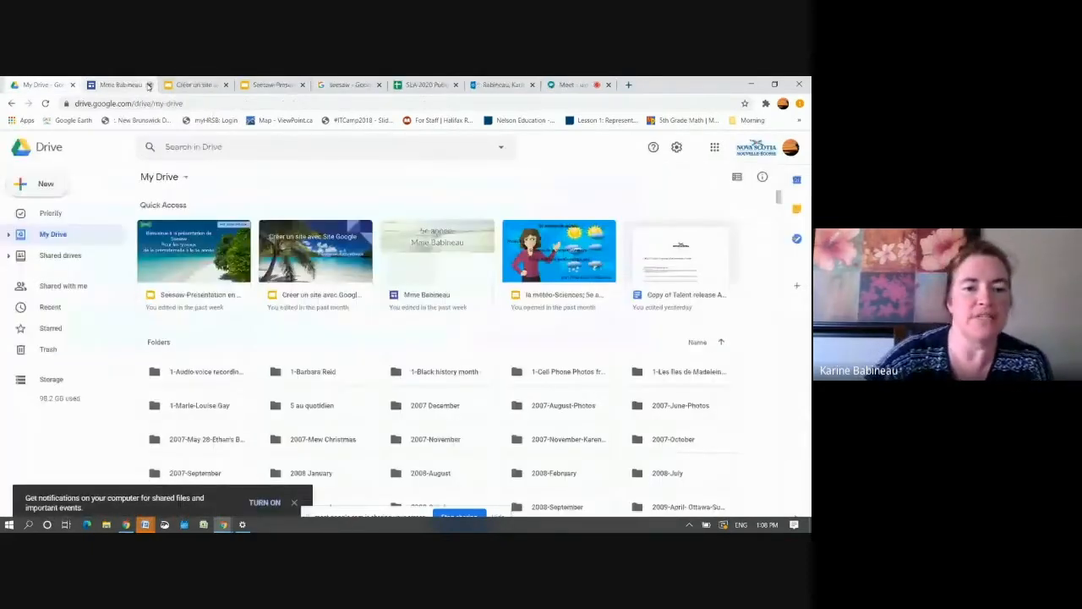
click(135, 84)
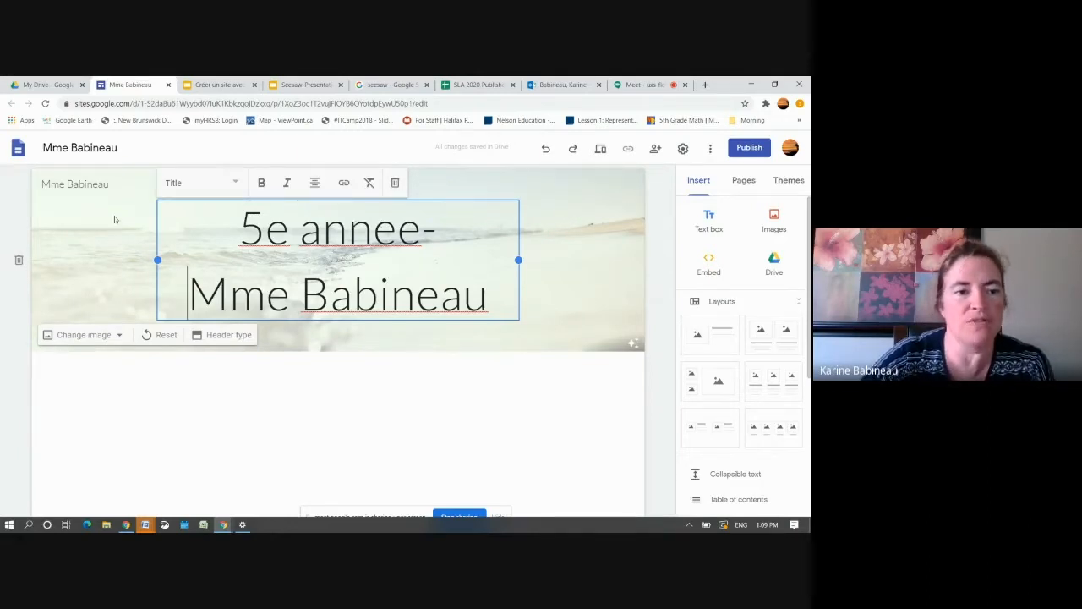
click(46, 84)
click(35, 183)
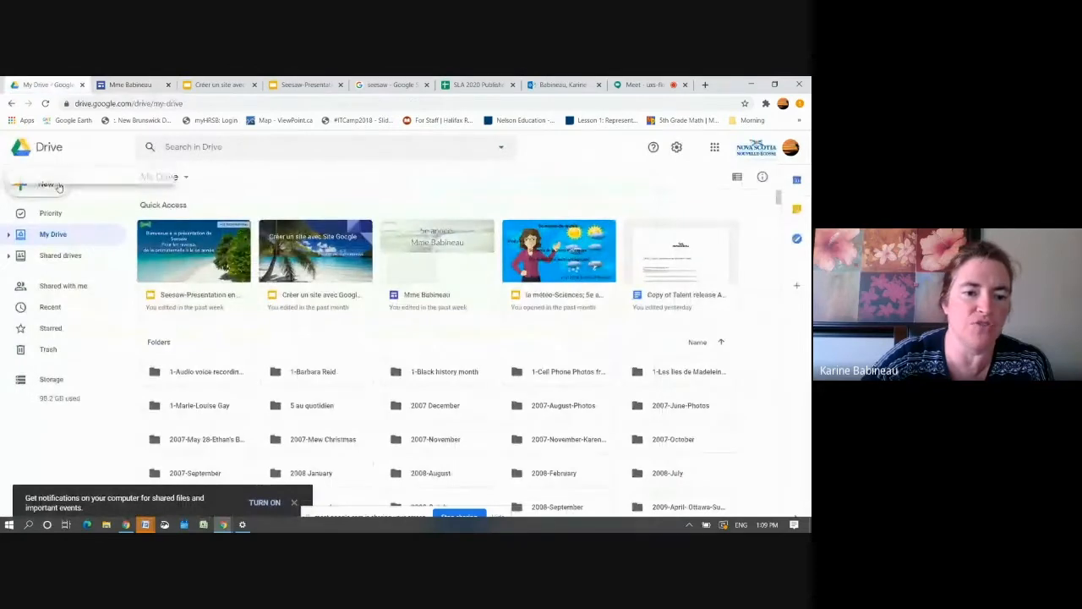
mouse_move(145, 306)
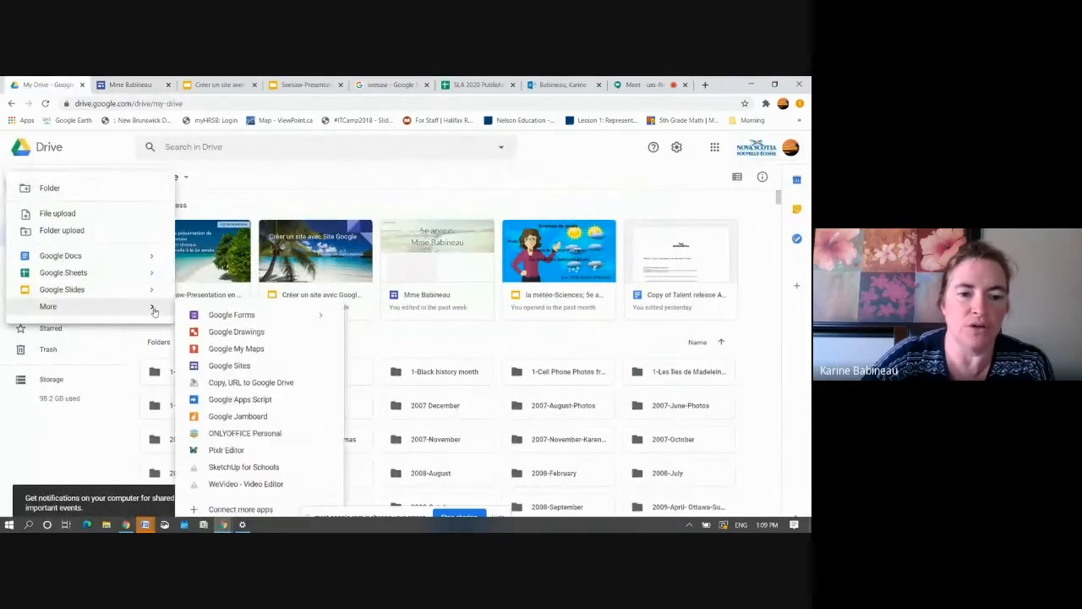
click(246, 371)
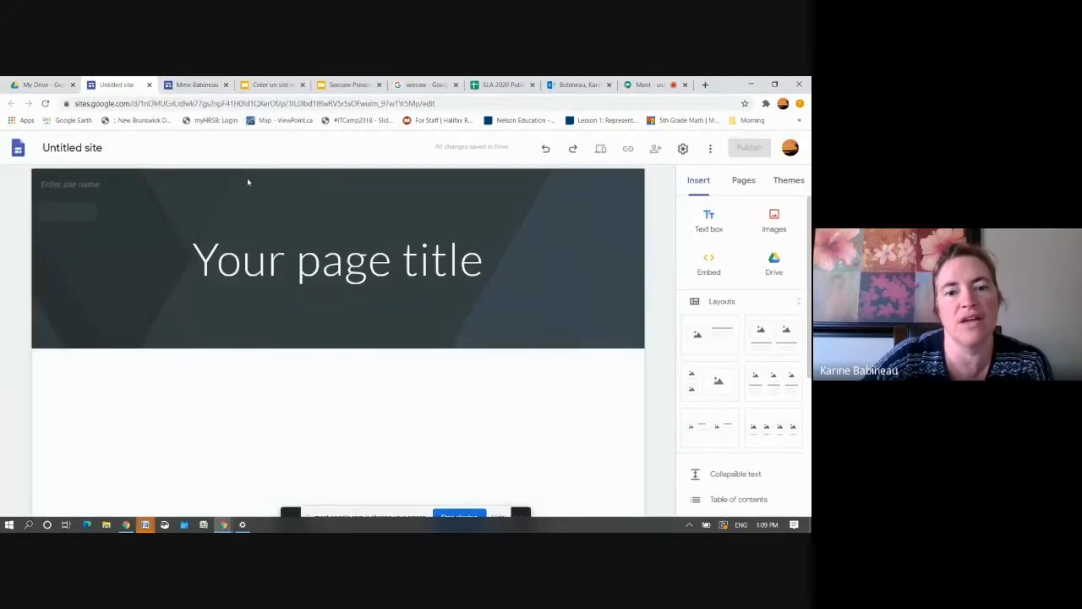
- Examine the text style options available for the page title in the header
click(341, 261)
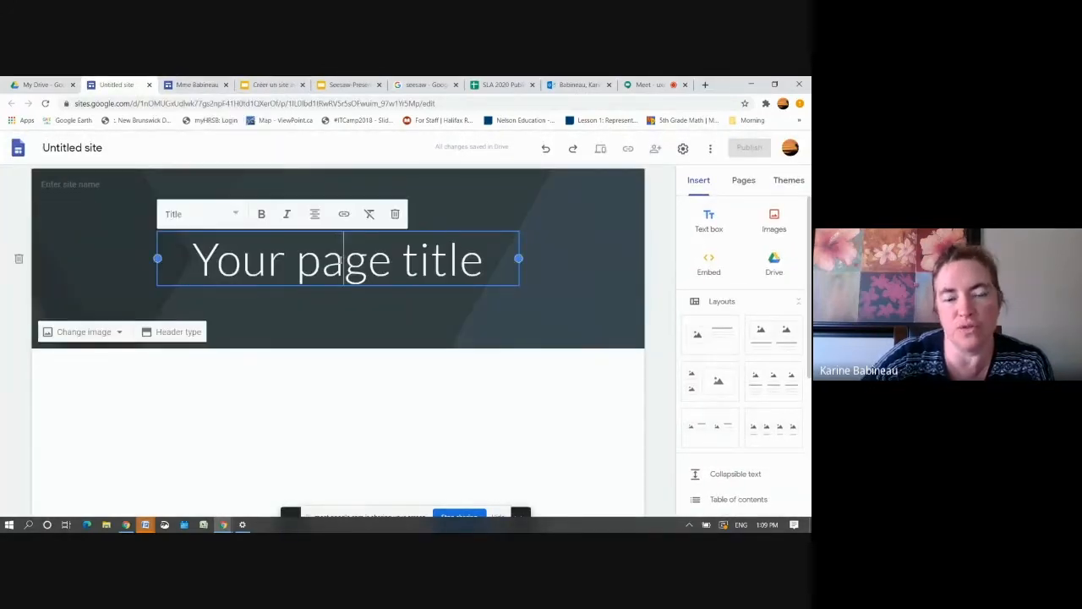
click(237, 214)
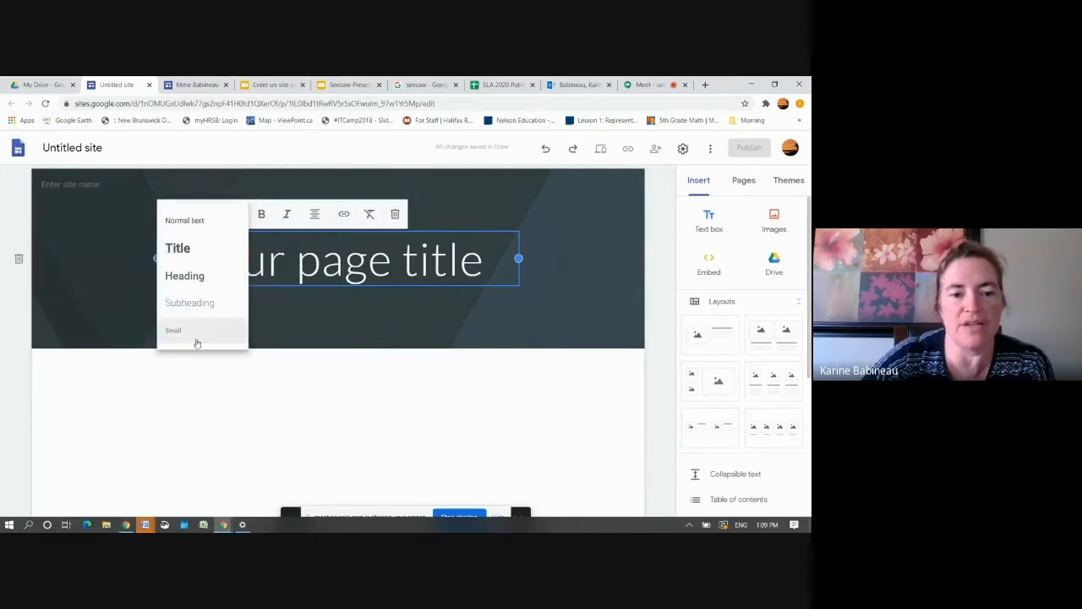
click(315, 259)
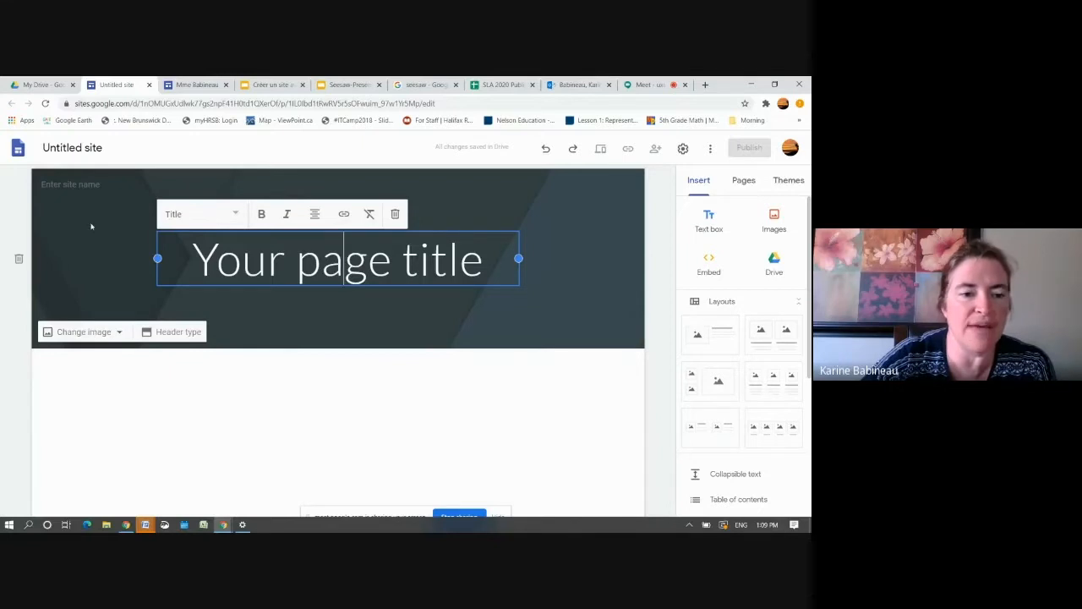
- Examine the options for uploading a replacement header image, leaving the header unchanged
click(115, 335)
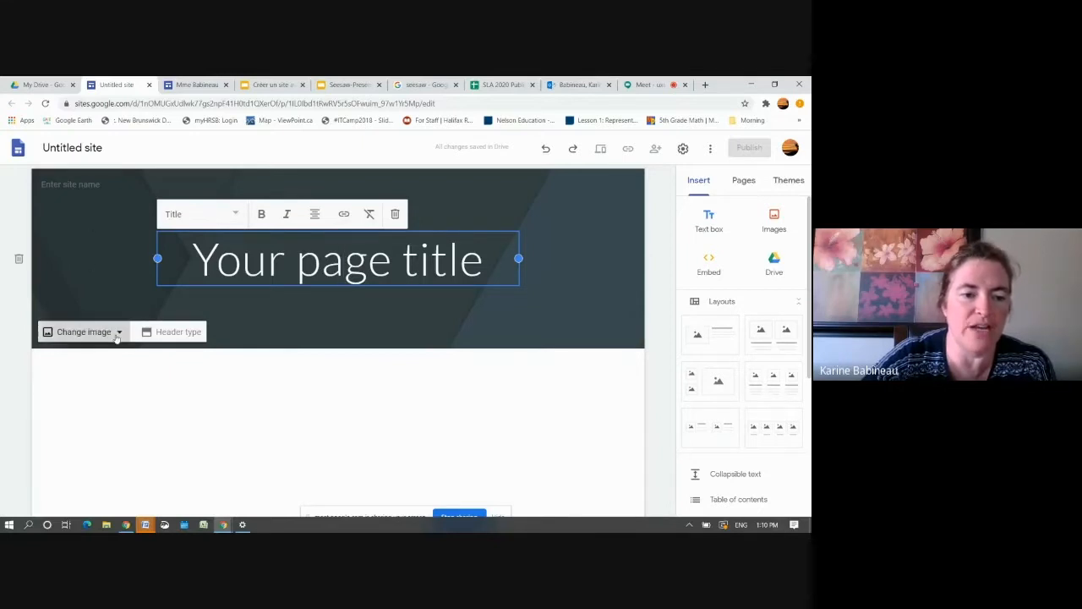
click(94, 268)
click(100, 224)
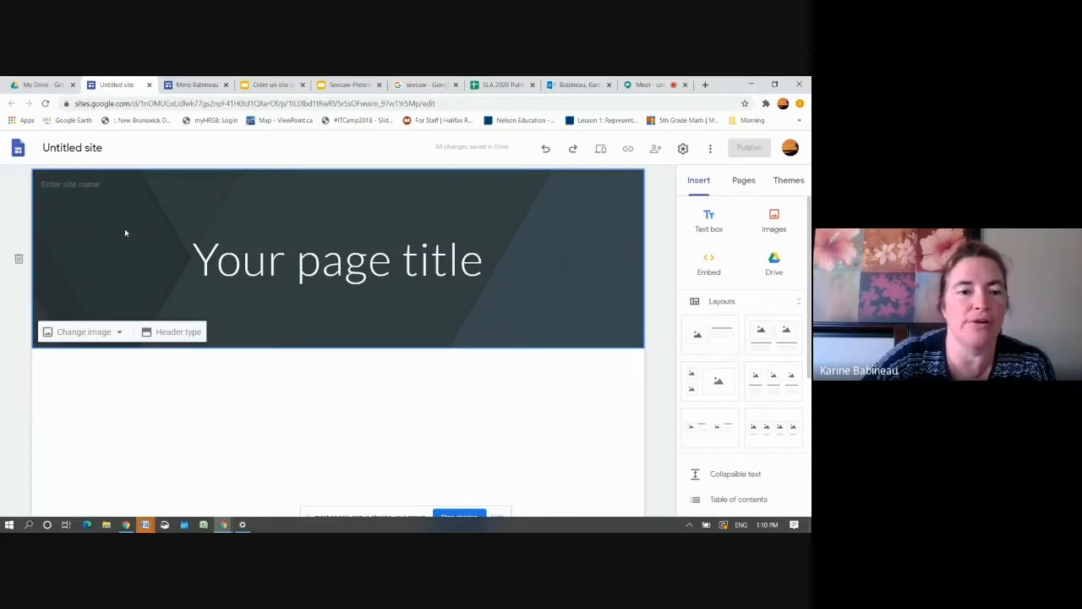
click(106, 333)
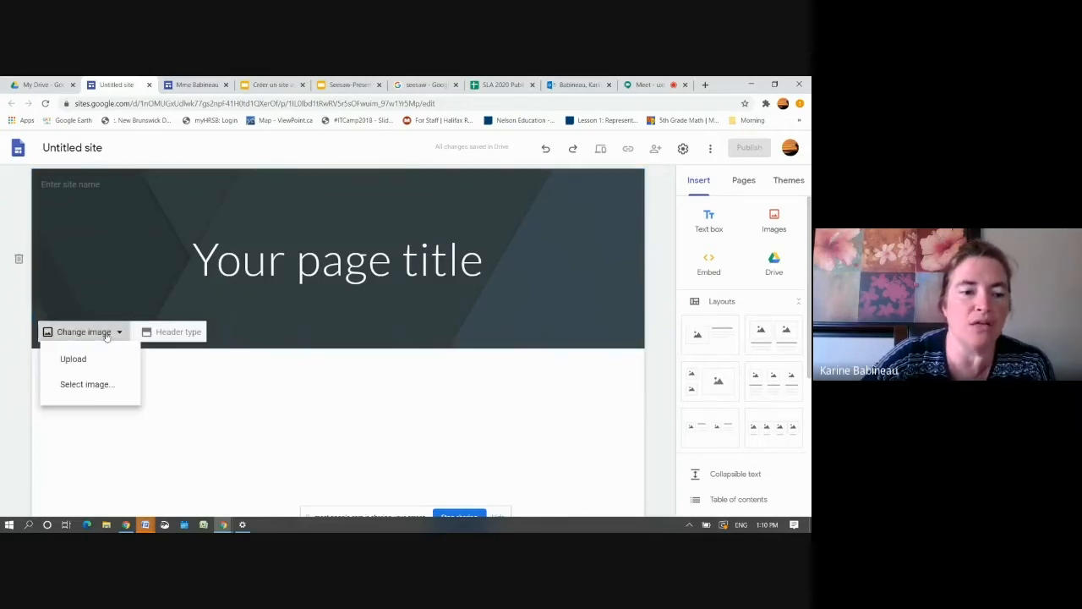
click(86, 369)
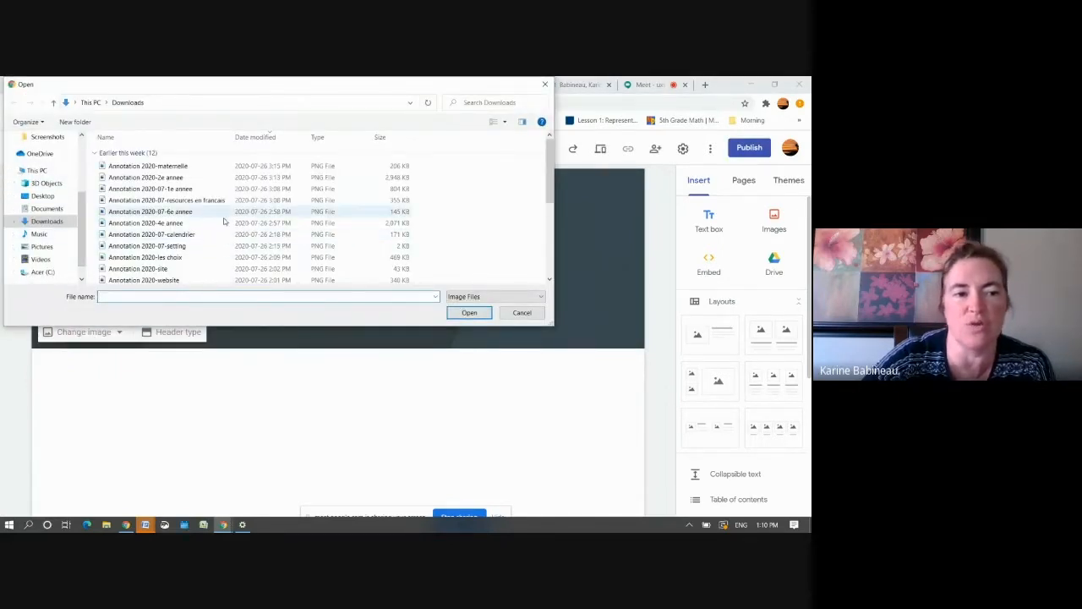
click(544, 84)
- Apply the Aristotle theme to the new site, undo the theme change, and redo it
click(789, 179)
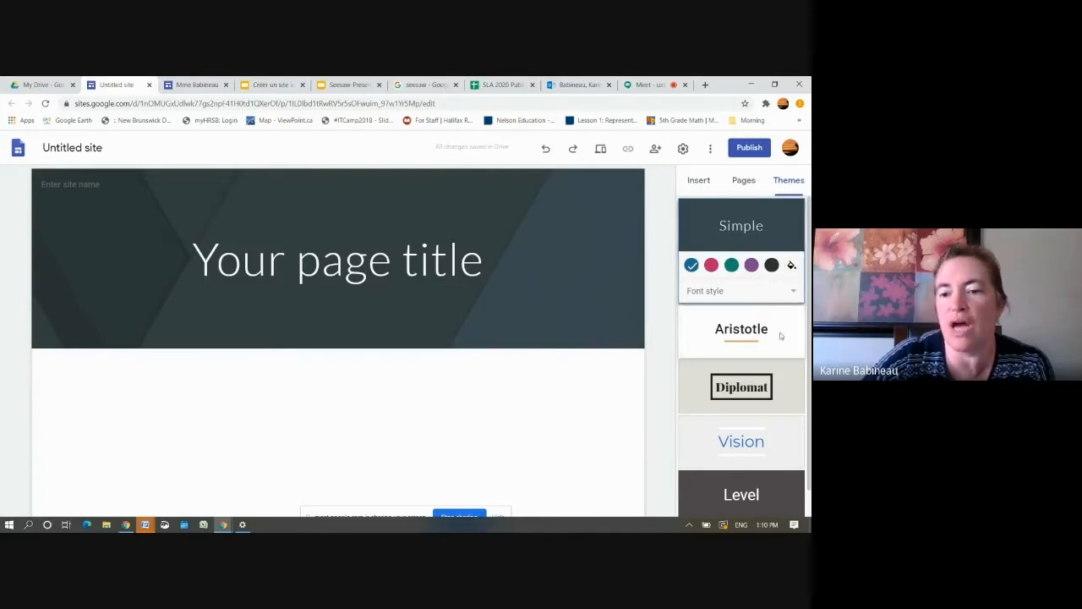
scroll(781, 336, down, 1)
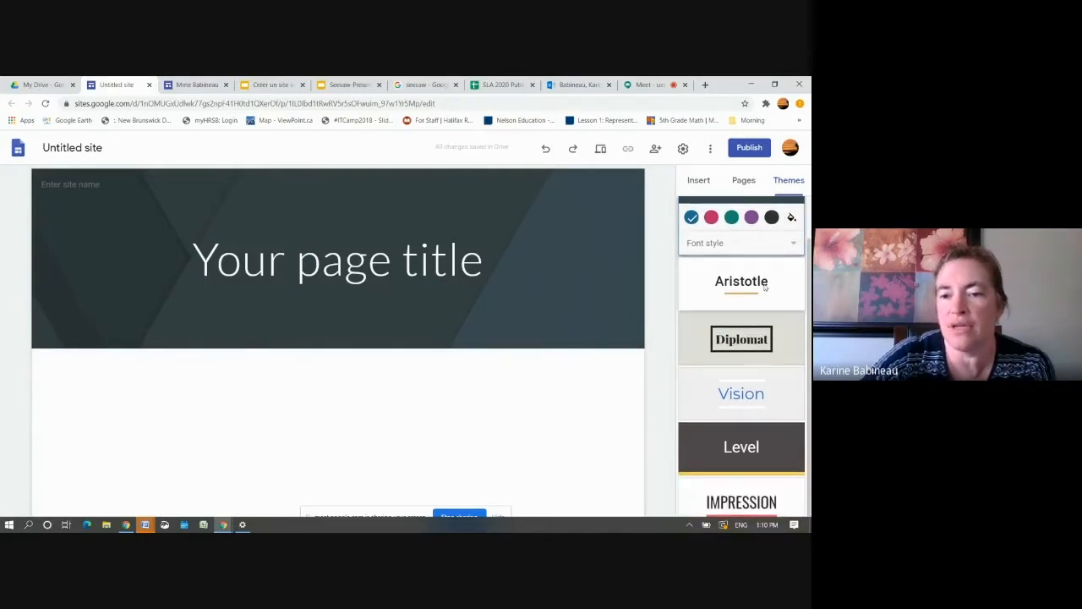
click(763, 288)
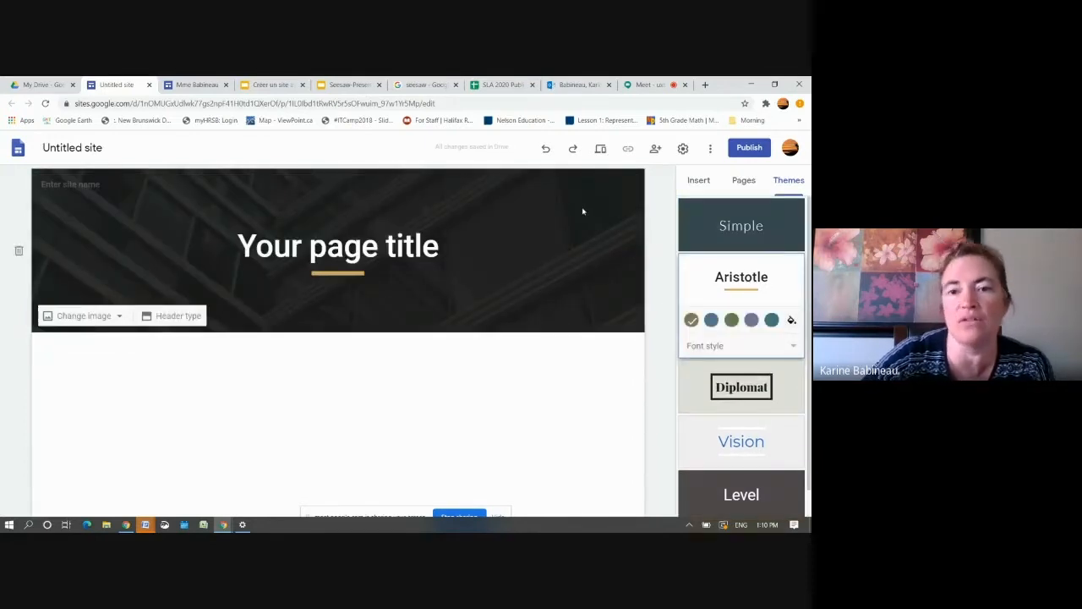
click(546, 151)
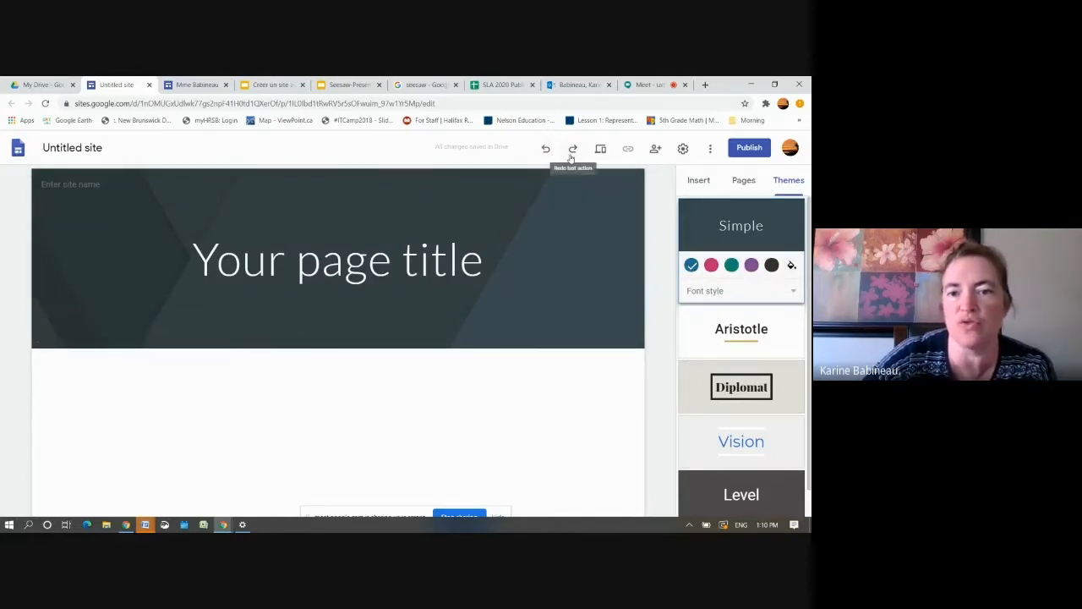
click(572, 149)
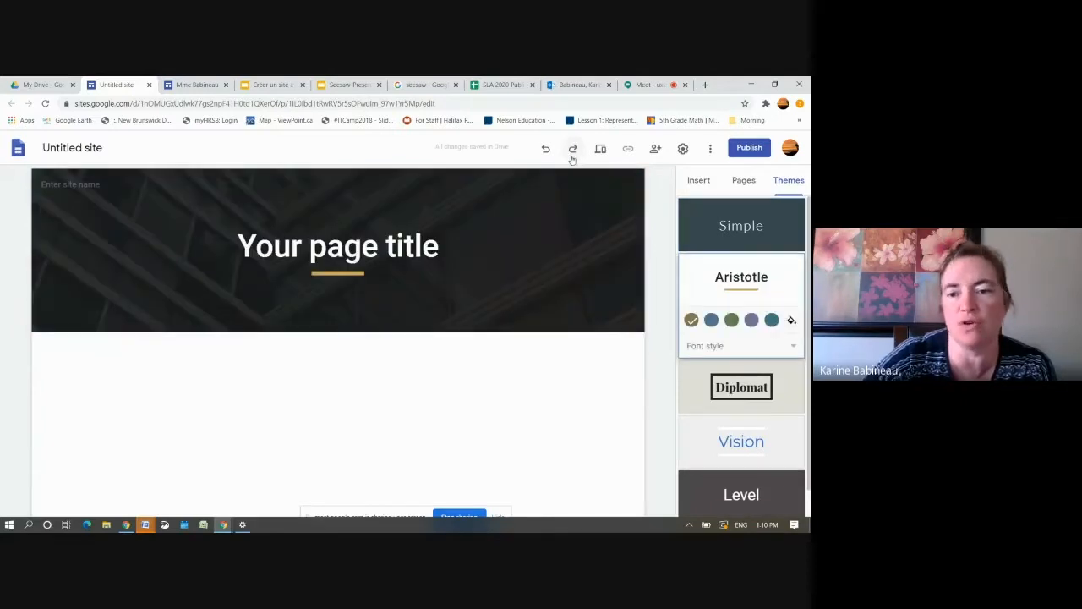
- Switch to the existing 5e annee class site and add a text box below the header reading "Bonjour et bienvenue ..."
click(697, 181)
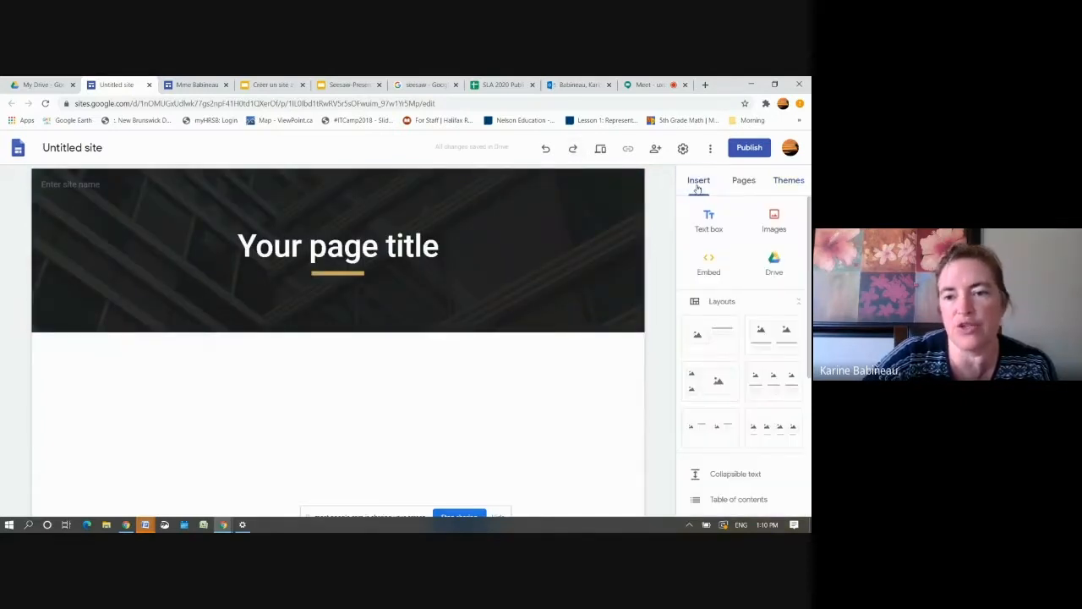
click(206, 86)
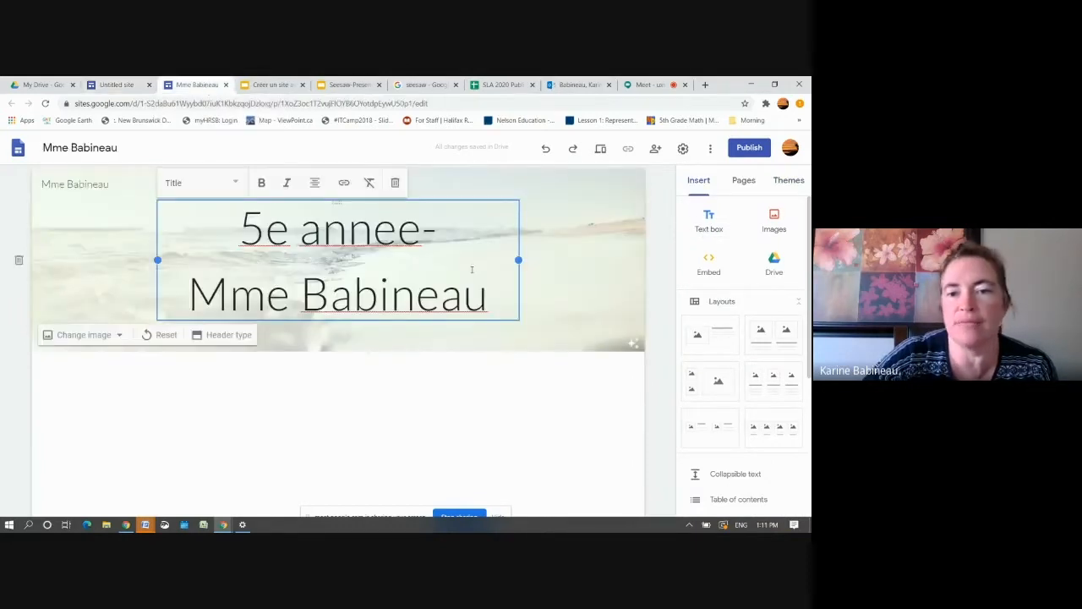
click(597, 239)
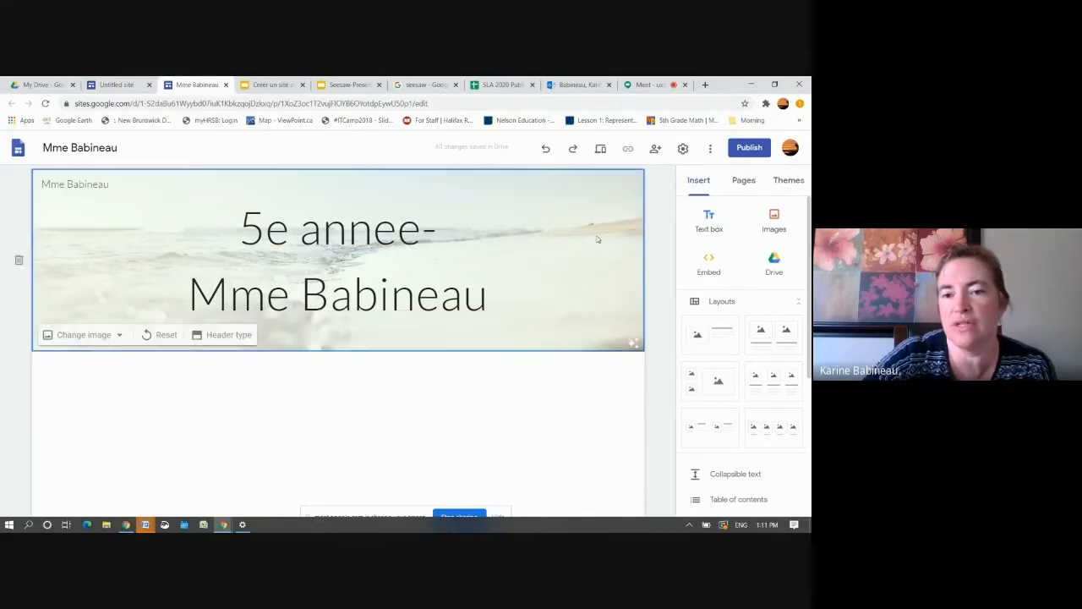
click(708, 220)
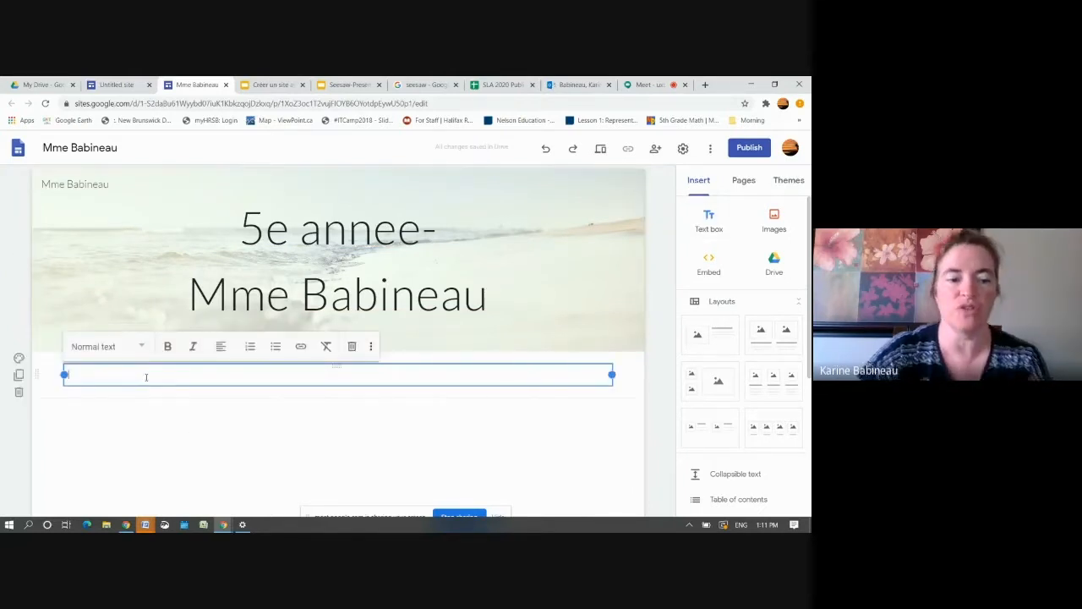
text(Bonjour)
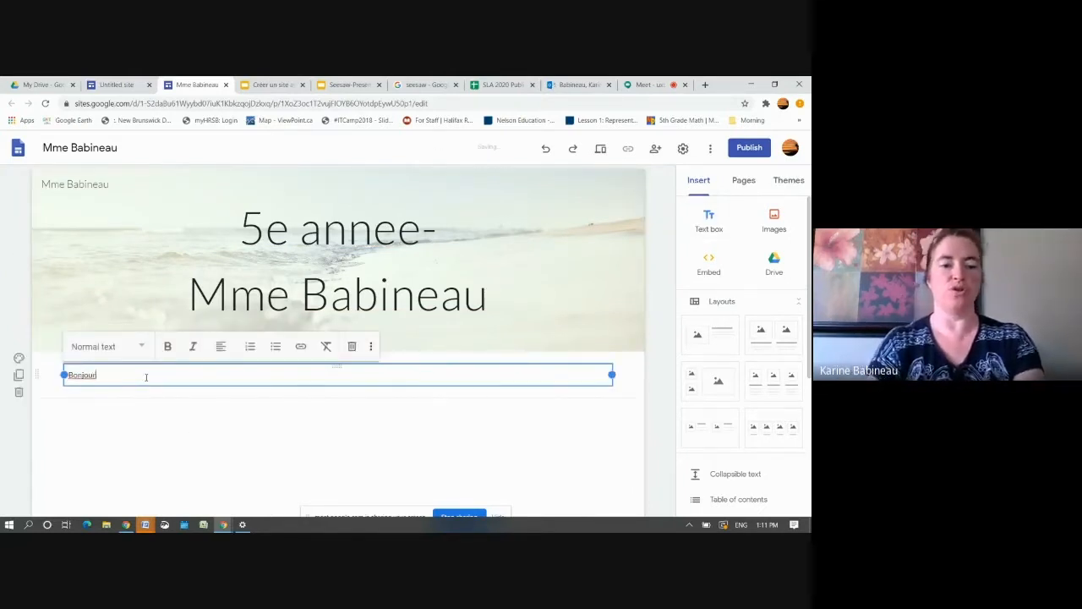
text( et bienvenue)
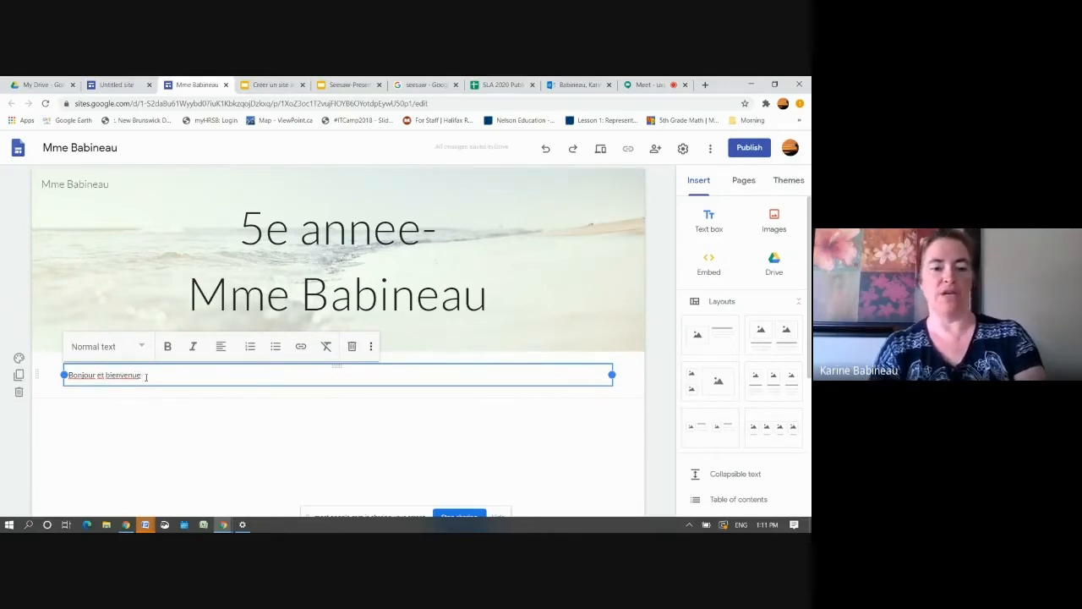
text(a)
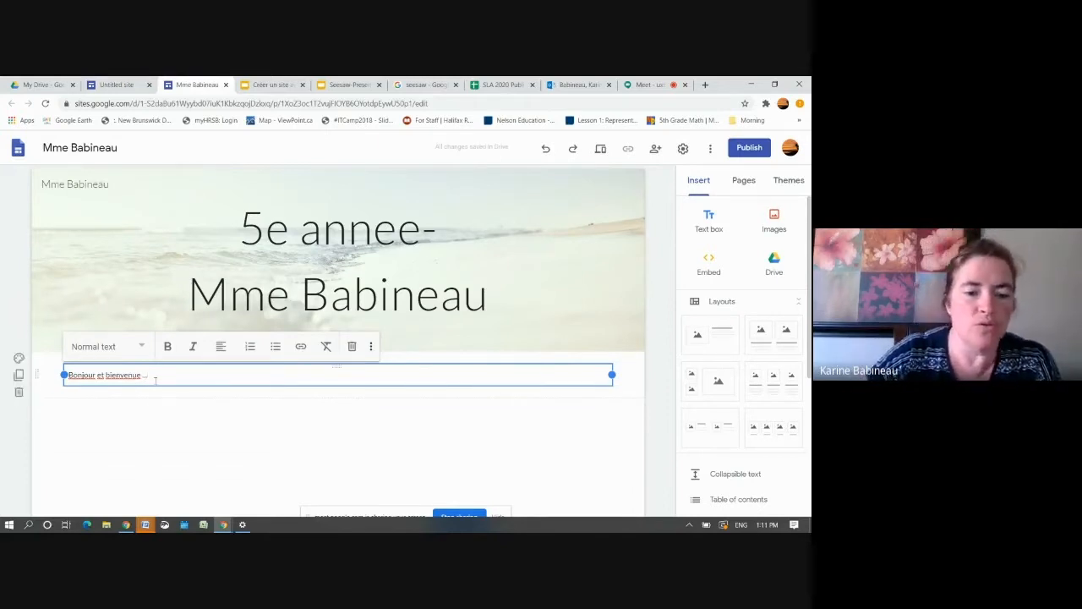
click(161, 422)
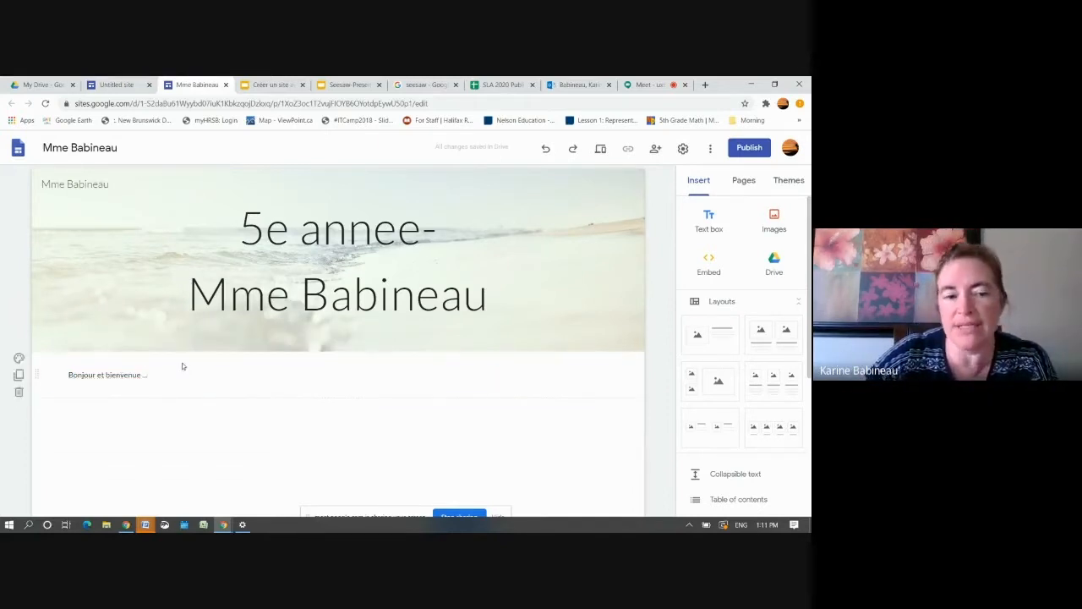
click(20, 359)
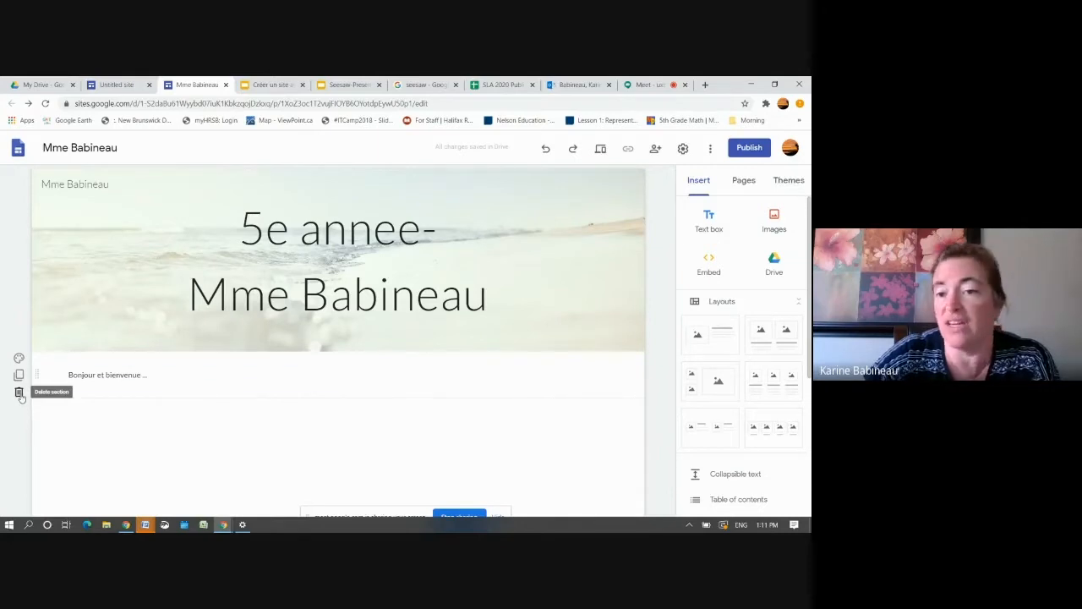
- Search Google images for "beach" and insert the photo of a sandy shore with blue water and palms on the page
click(776, 223)
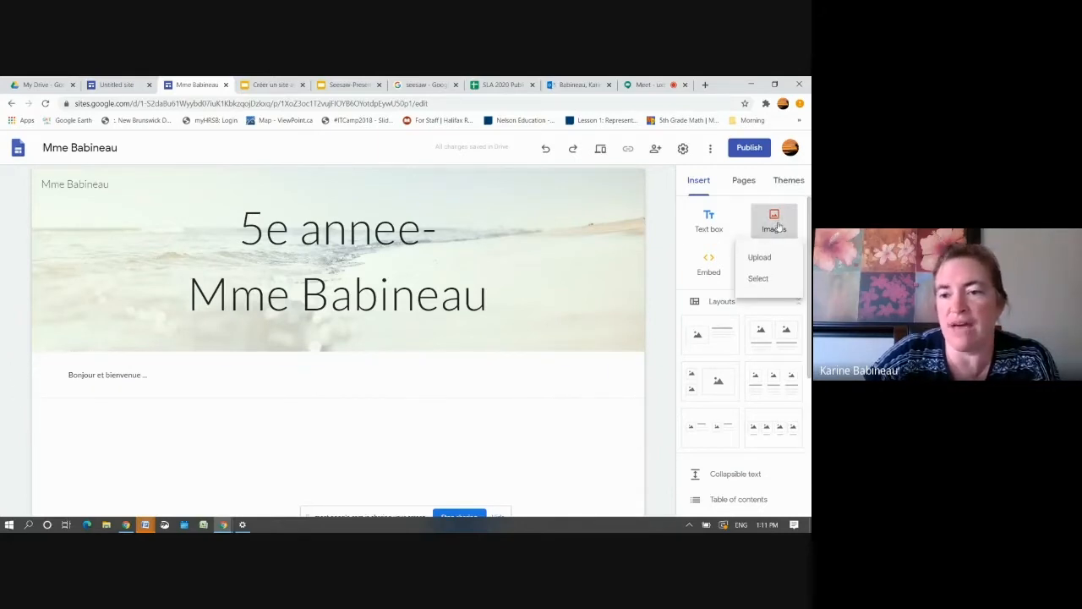
click(757, 279)
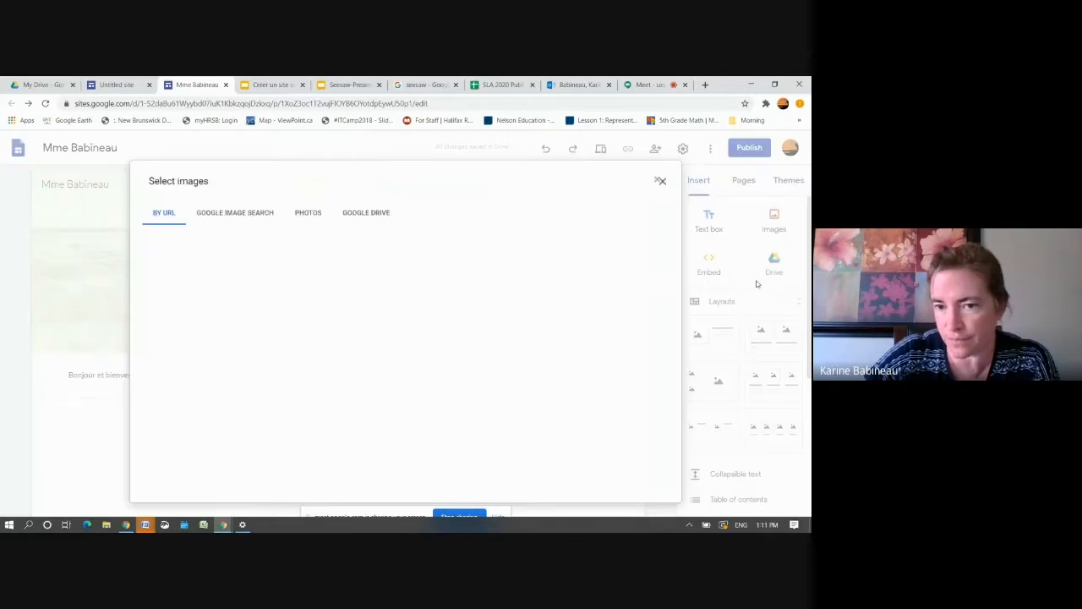
click(245, 217)
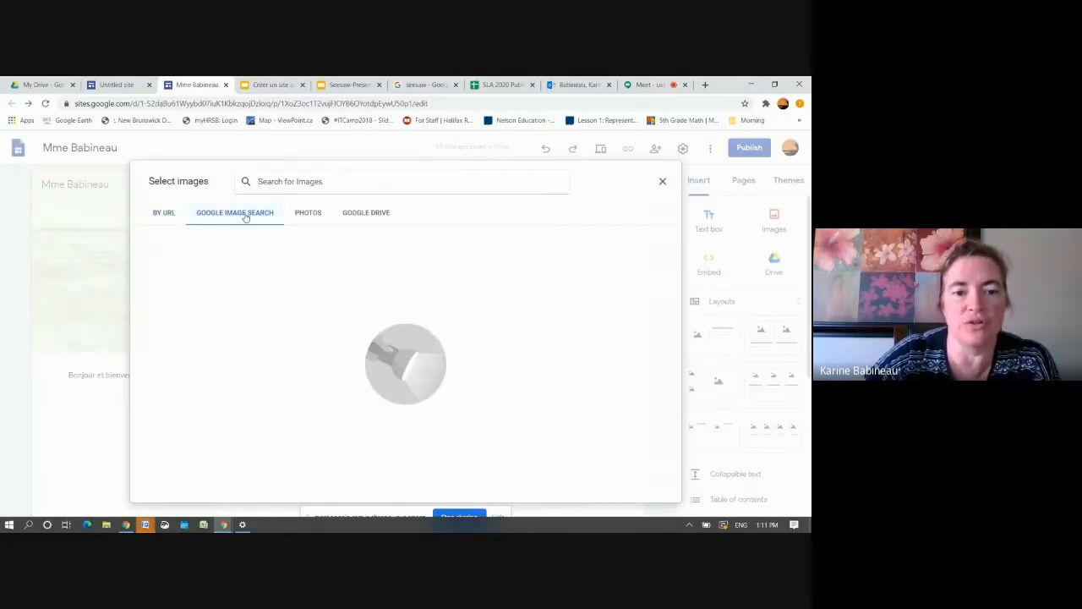
text(beach)
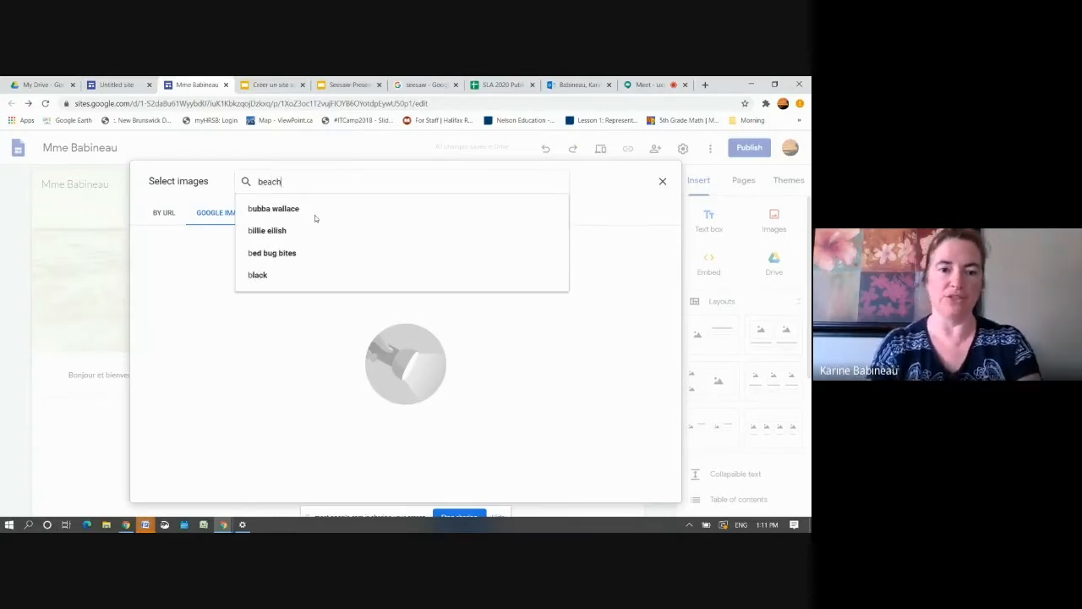
key(Return)
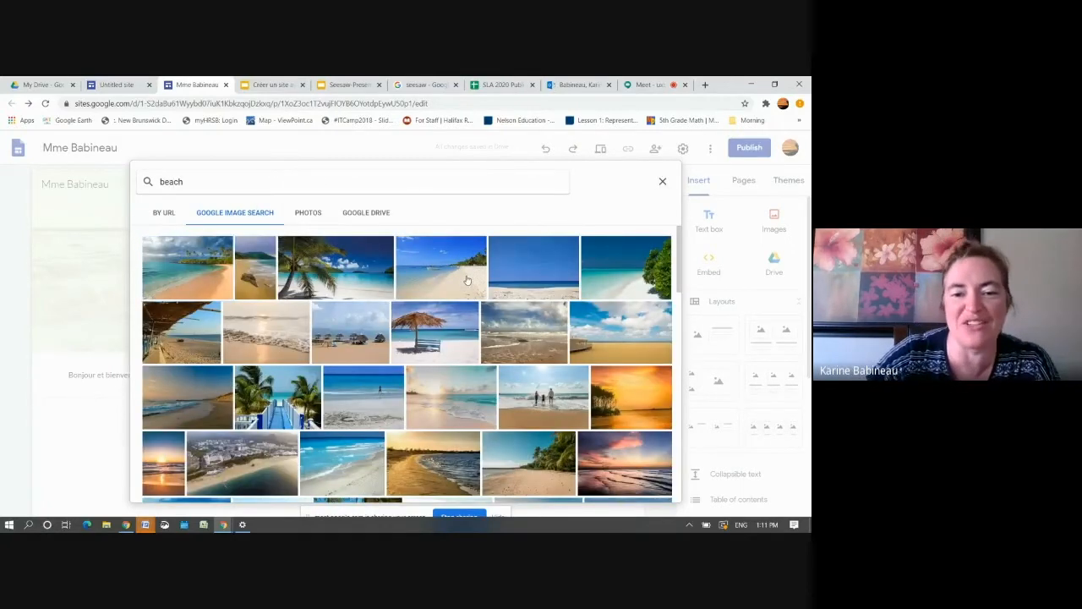
click(466, 280)
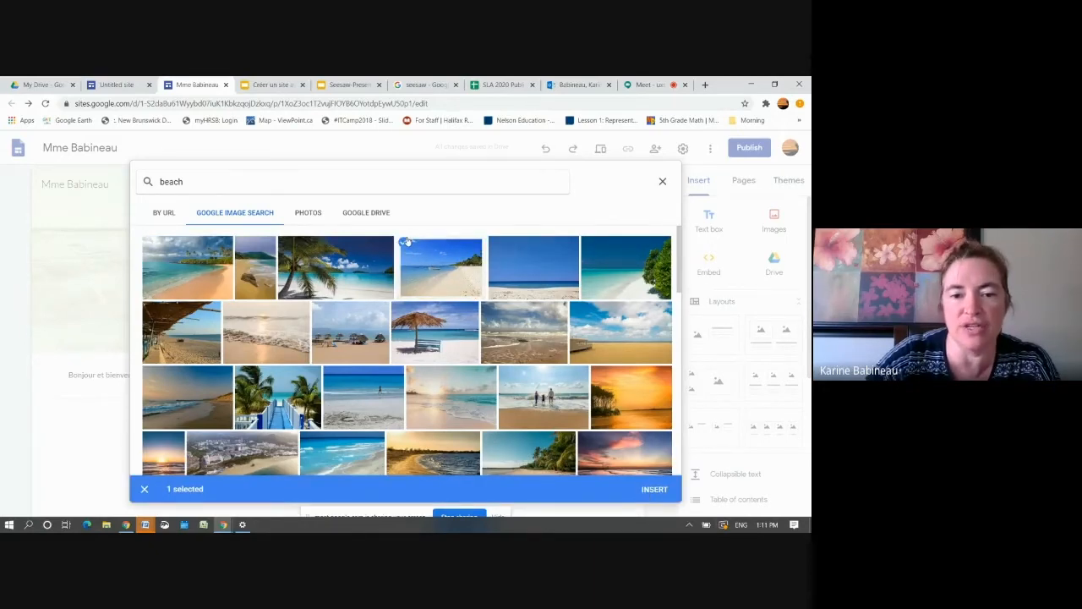
click(654, 490)
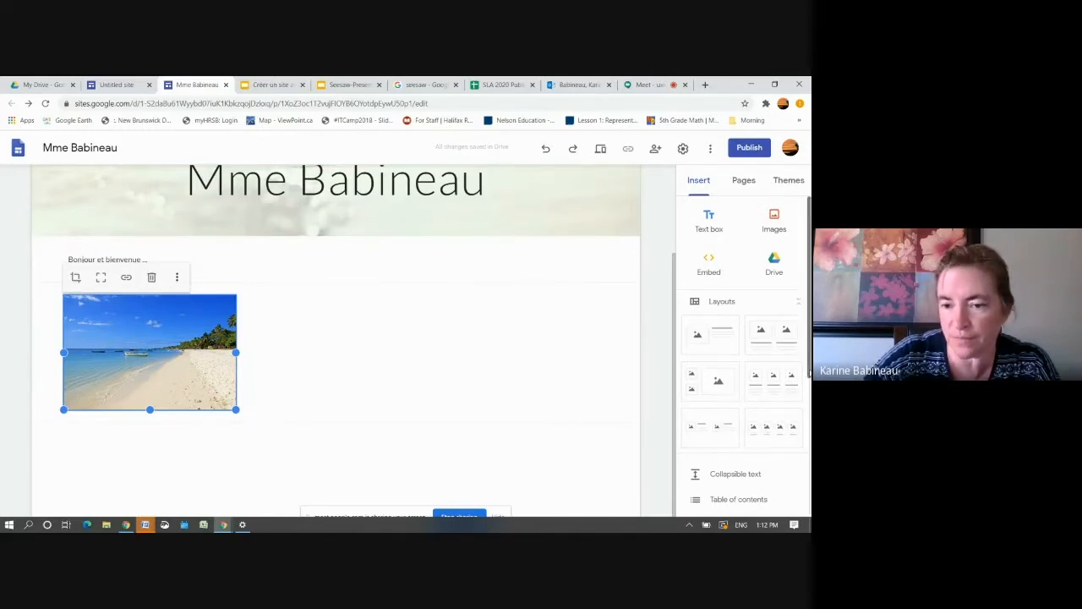
- Look through the further elements that can be inserted on the page, such as collapsible text, YouTube, Calendar and Sheets
scroll(744, 355, down, 3)
drag(810, 398, 809, 433)
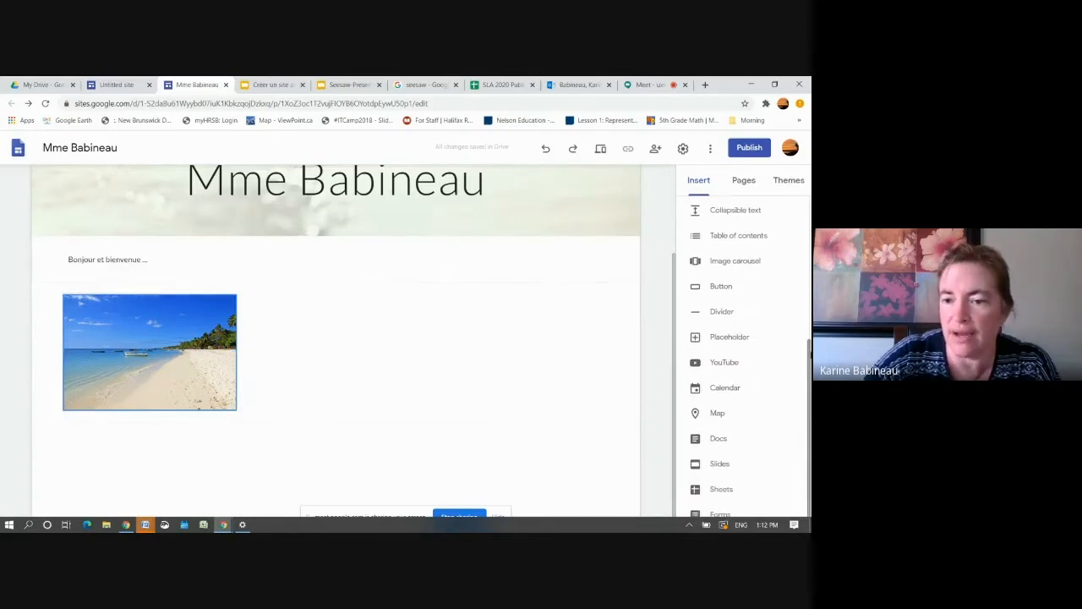
mouse_move(809, 353)
mouse_down()
mouse_move(810, 311)
mouse_move(810, 345)
mouse_up()
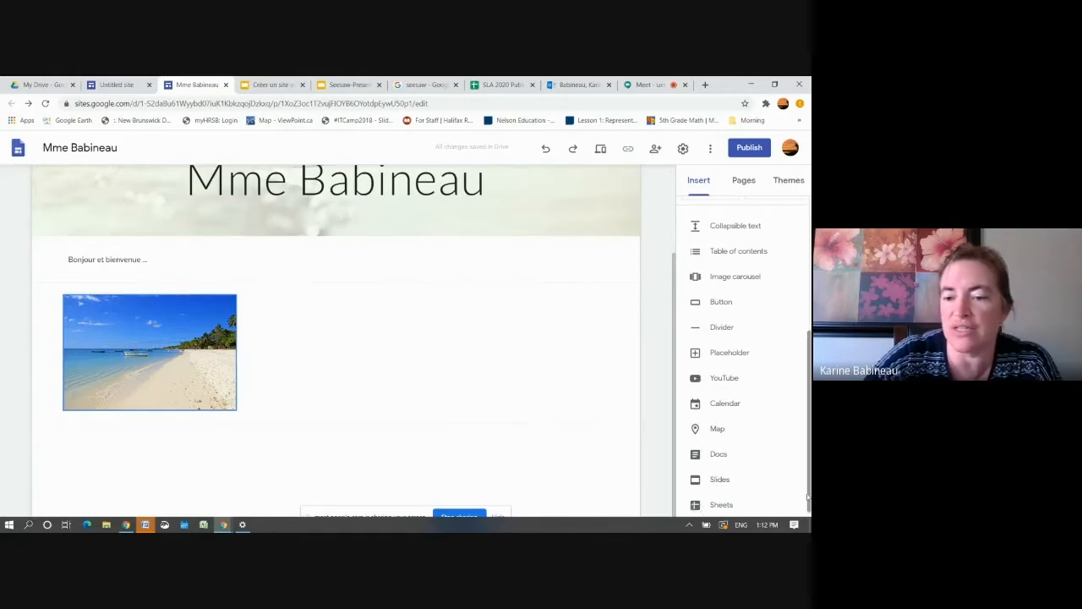
- Add a new page named "Math" to the site and try switching between the Home and Math pages
drag(810, 499, 785, 350)
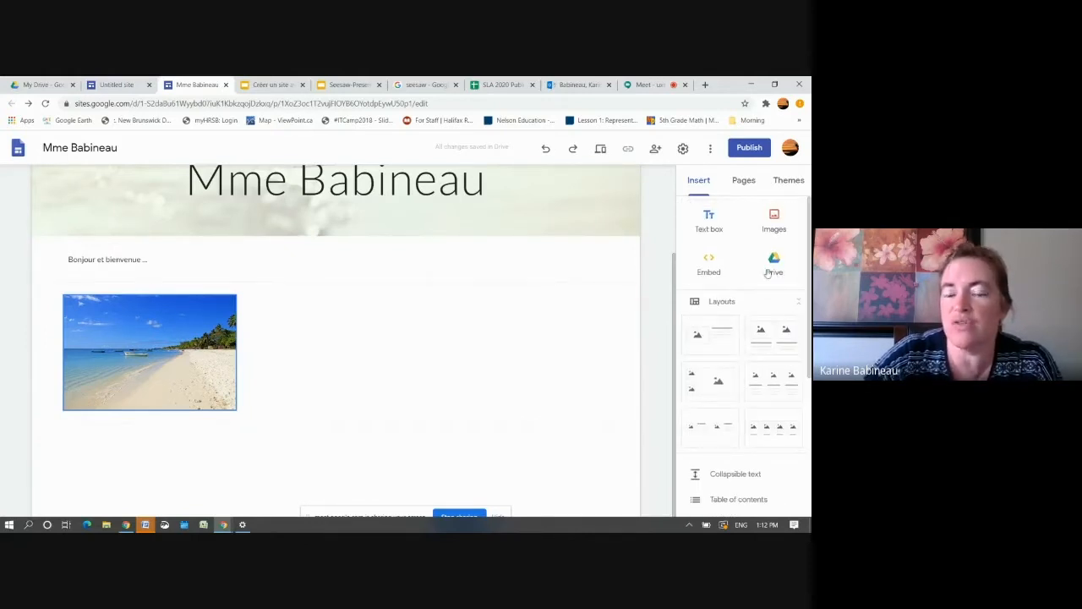
scroll(500, 167, up, 3)
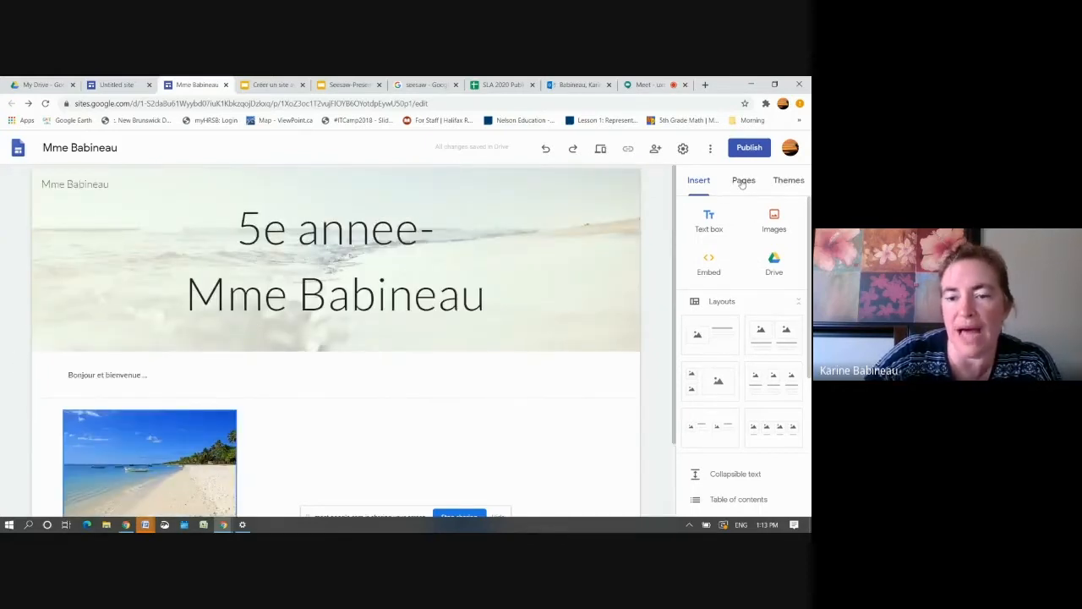
click(742, 181)
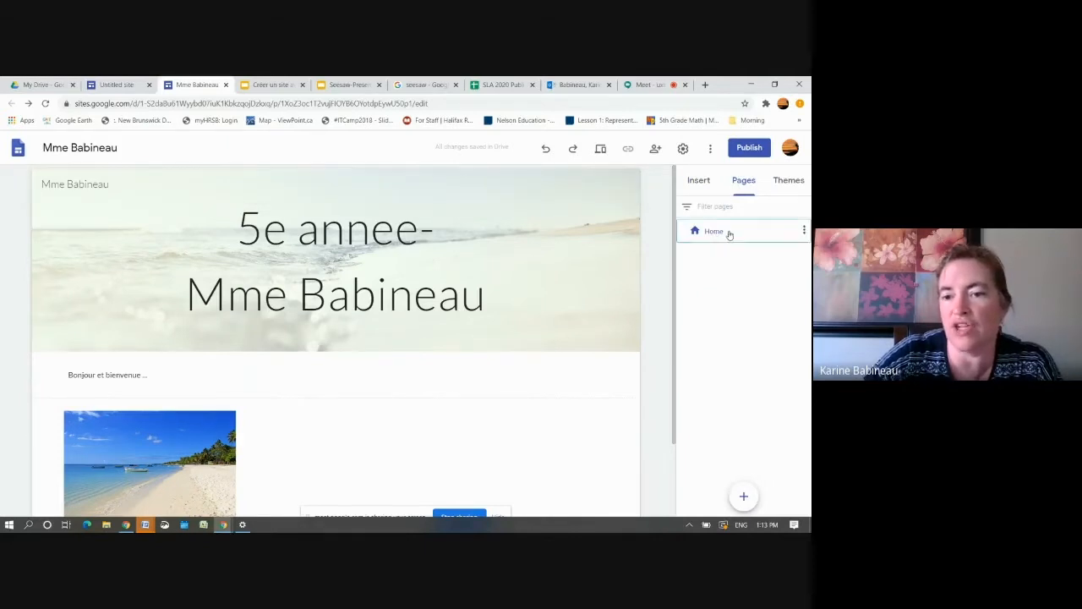
mouse_move(744, 499)
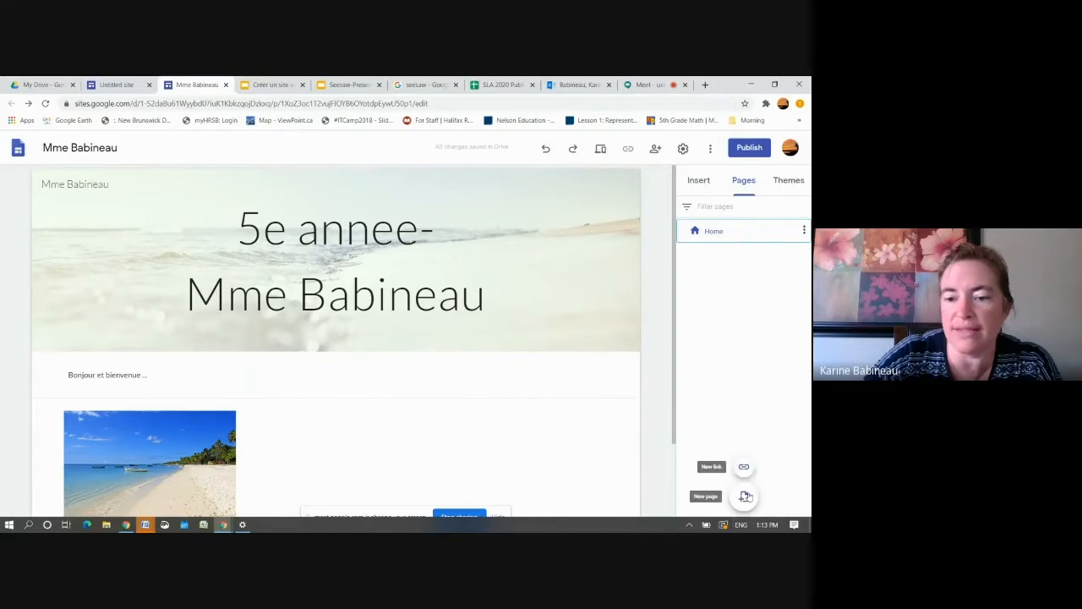
click(744, 499)
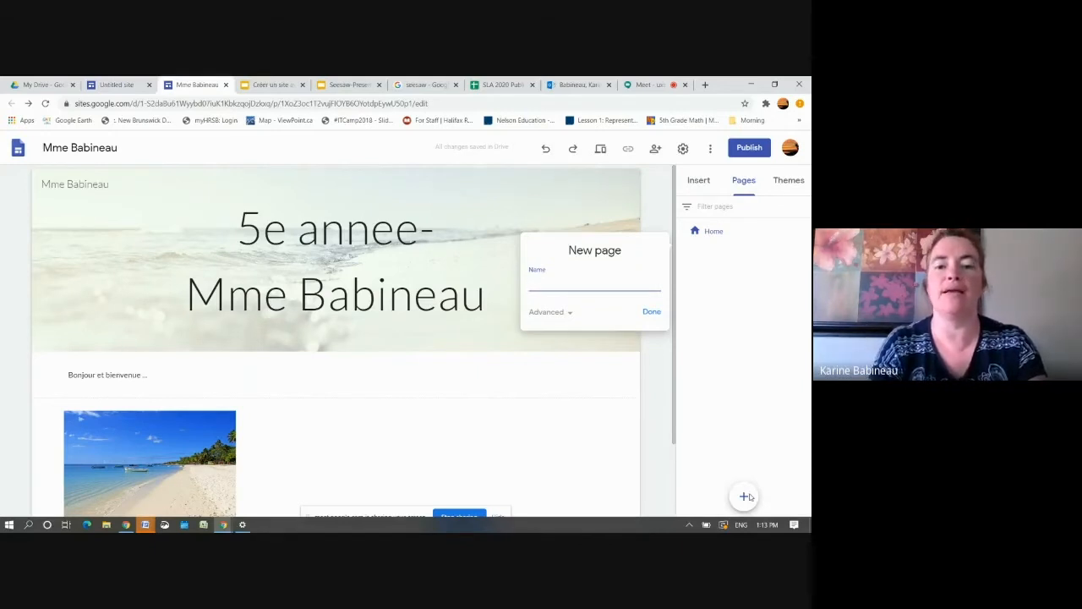
text(Math)
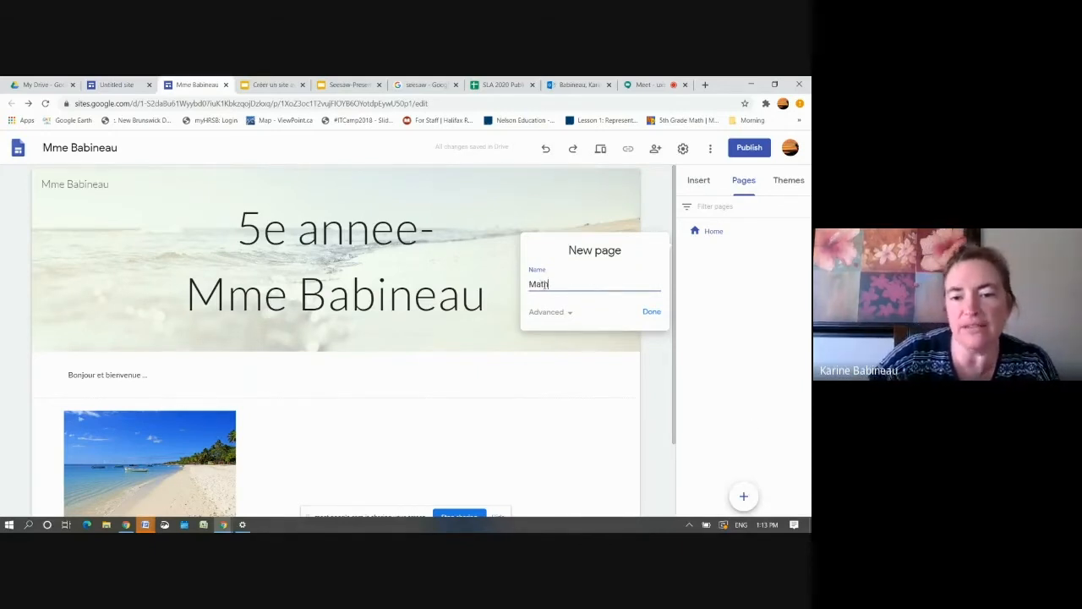
click(649, 312)
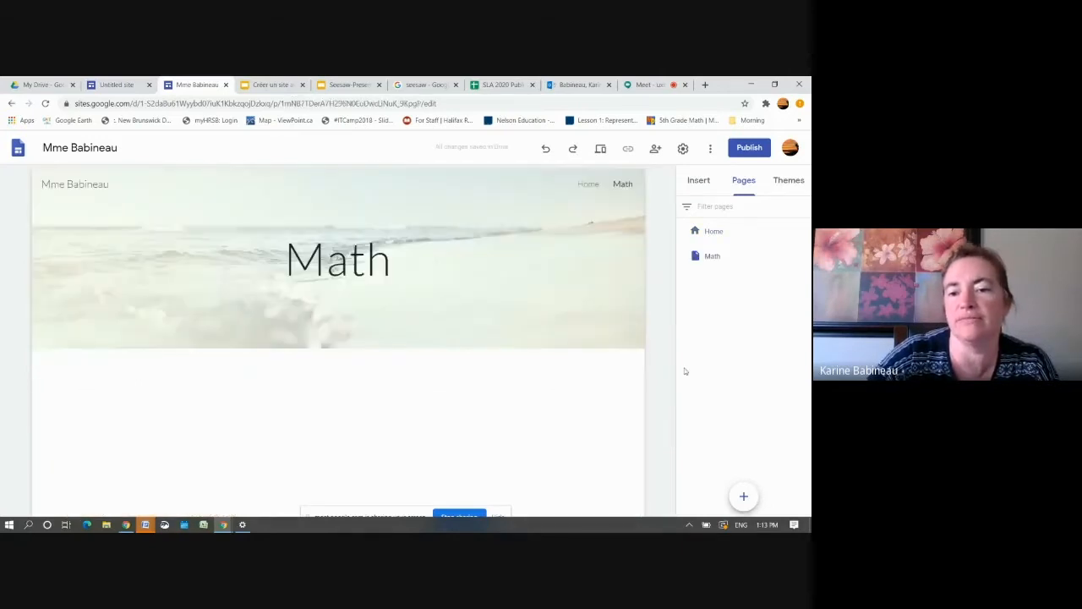
click(583, 186)
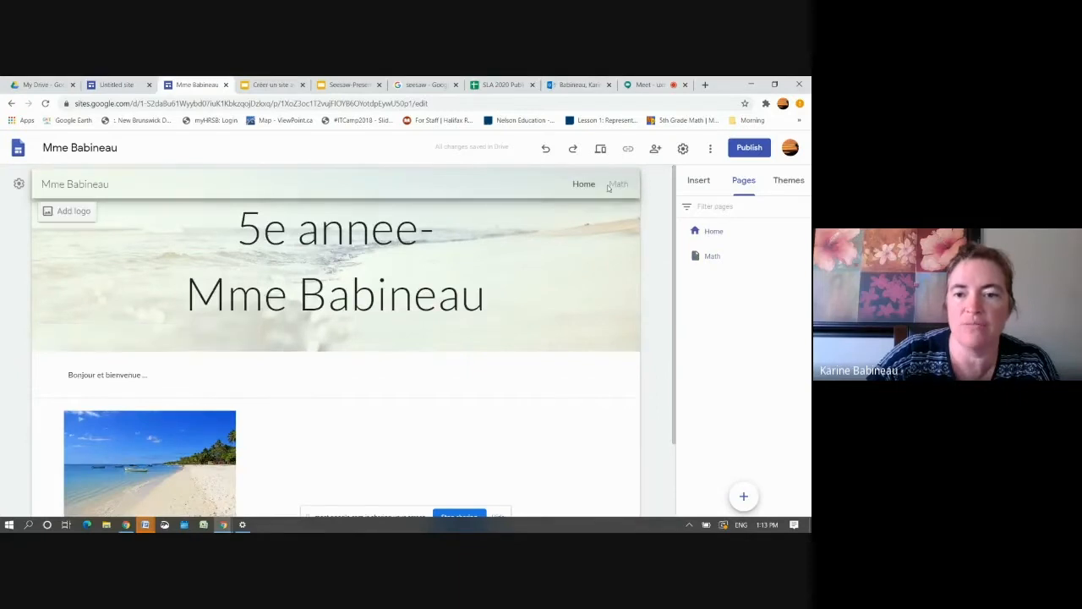
click(617, 184)
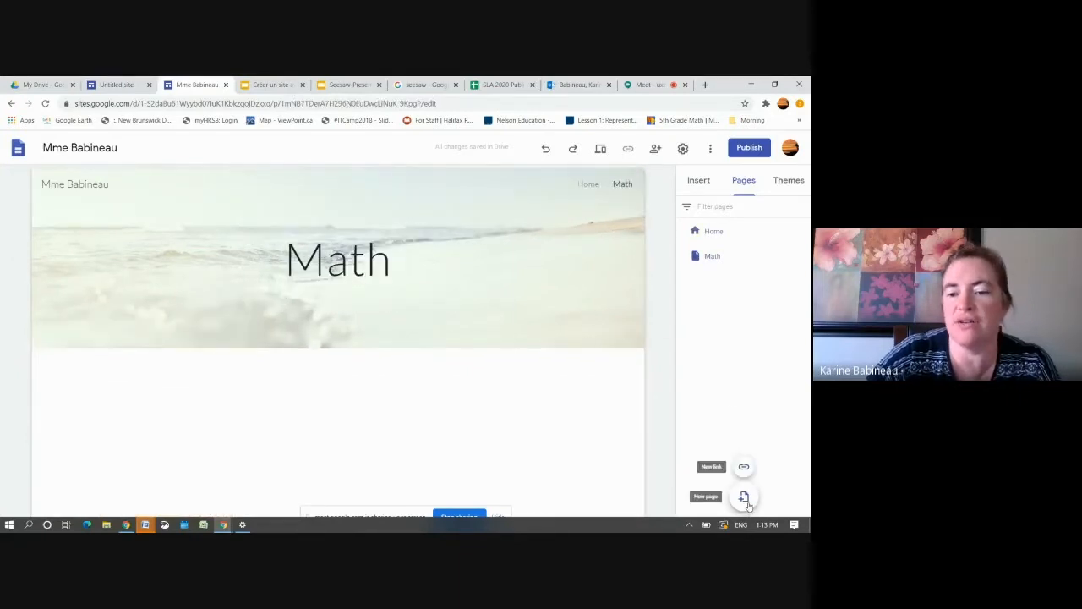
- Add another new page named "francais", keeping the spelling without the cedilla
click(744, 497)
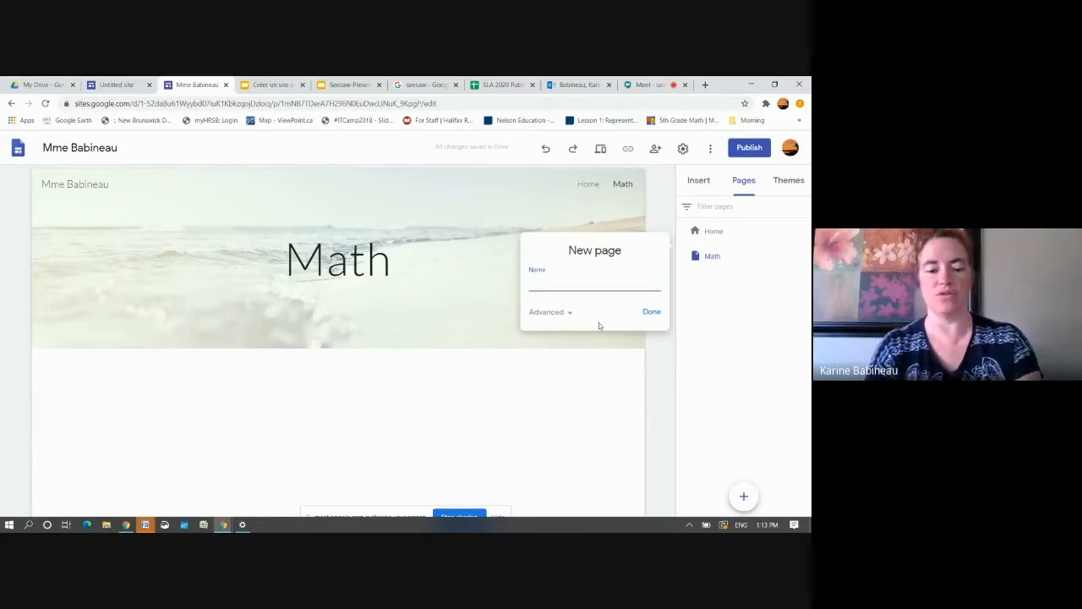
text(franca)
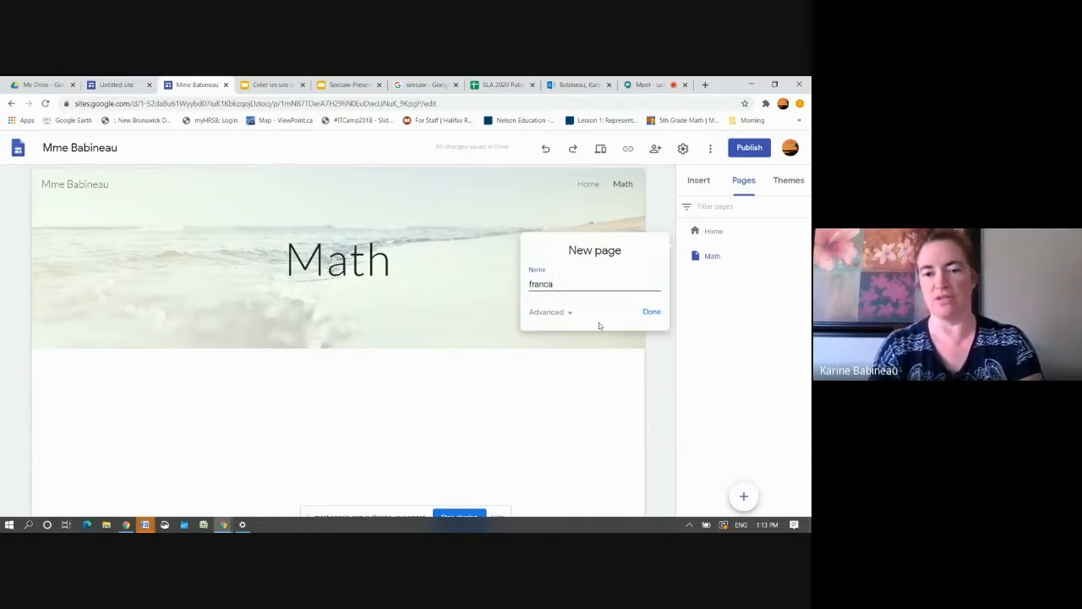
text(is)
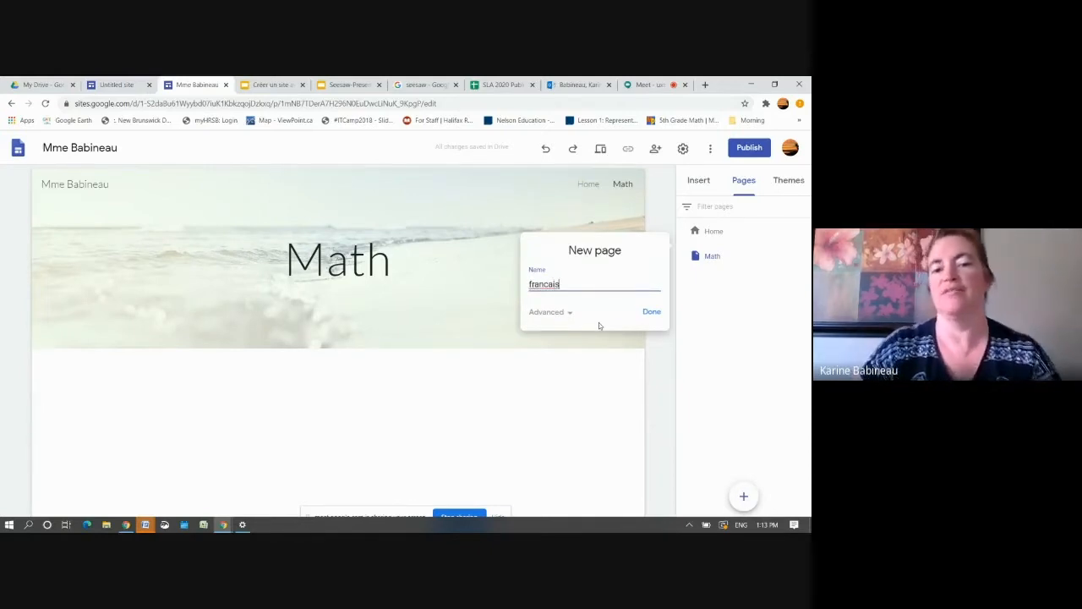
right_click(540, 287)
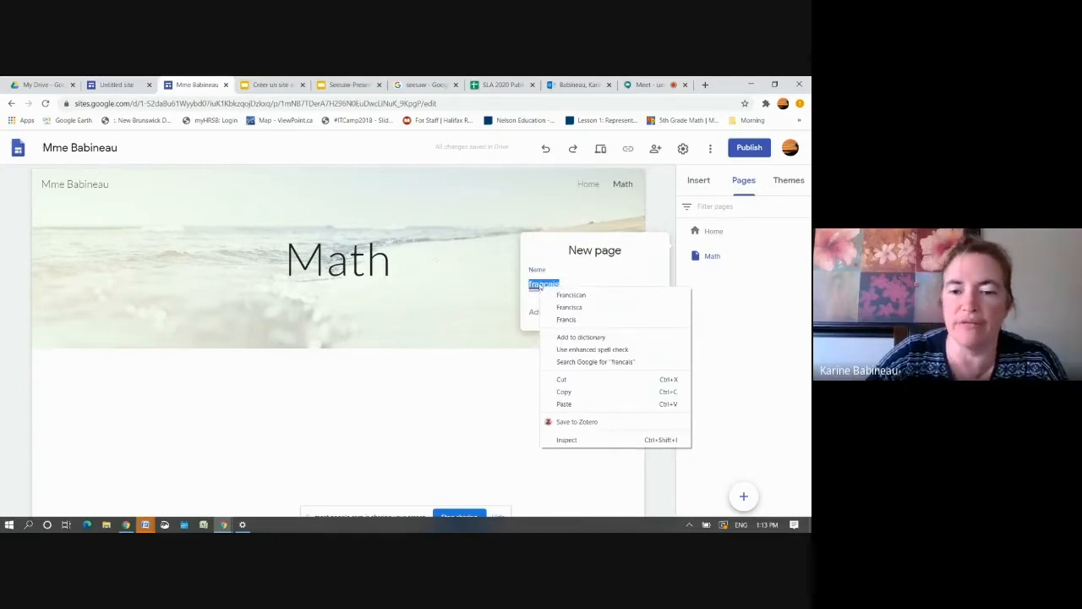
click(566, 283)
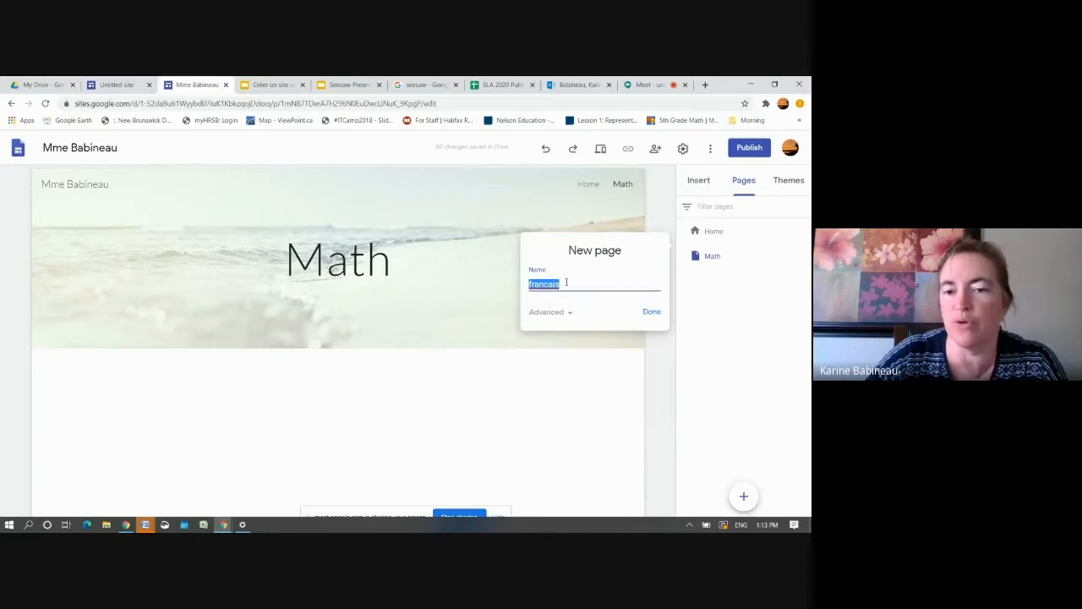
click(651, 312)
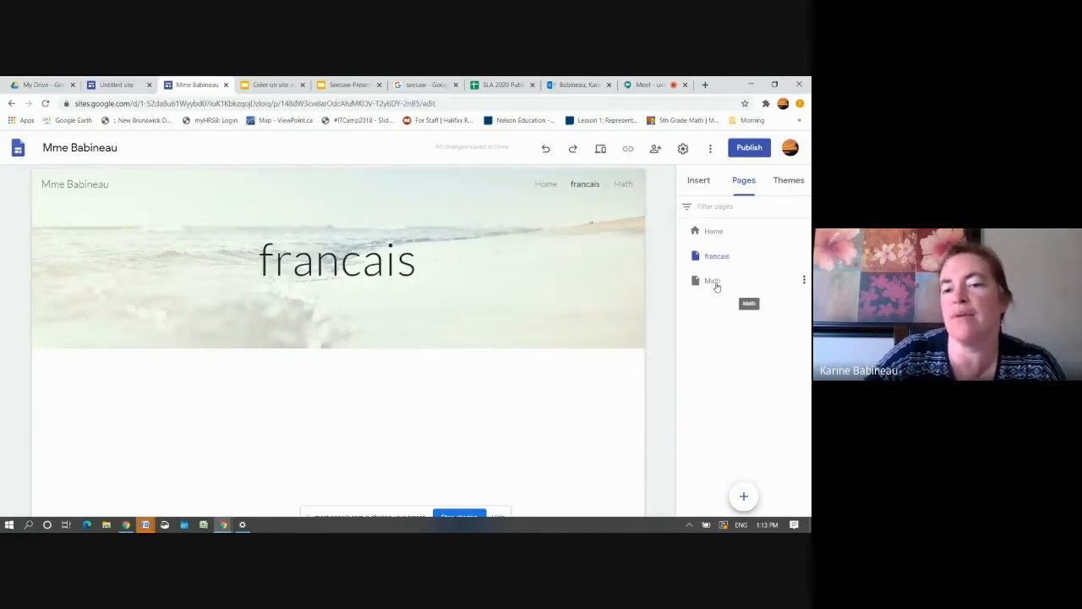
- Add a page named "anglais" and reorder the pages below Home as Math, francais, anglais
click(743, 497)
text(anglais)
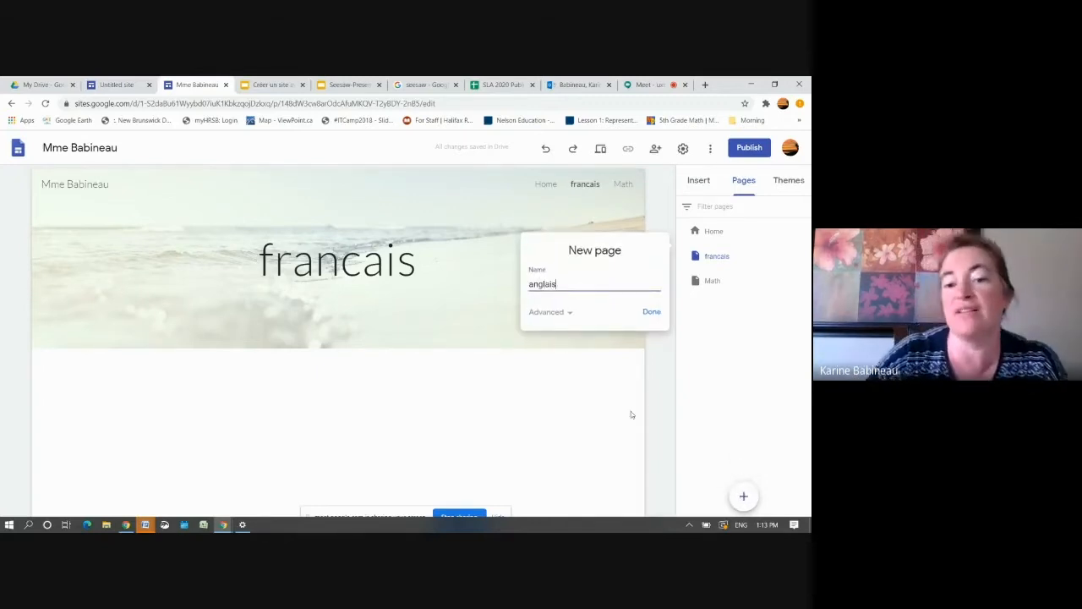
click(650, 313)
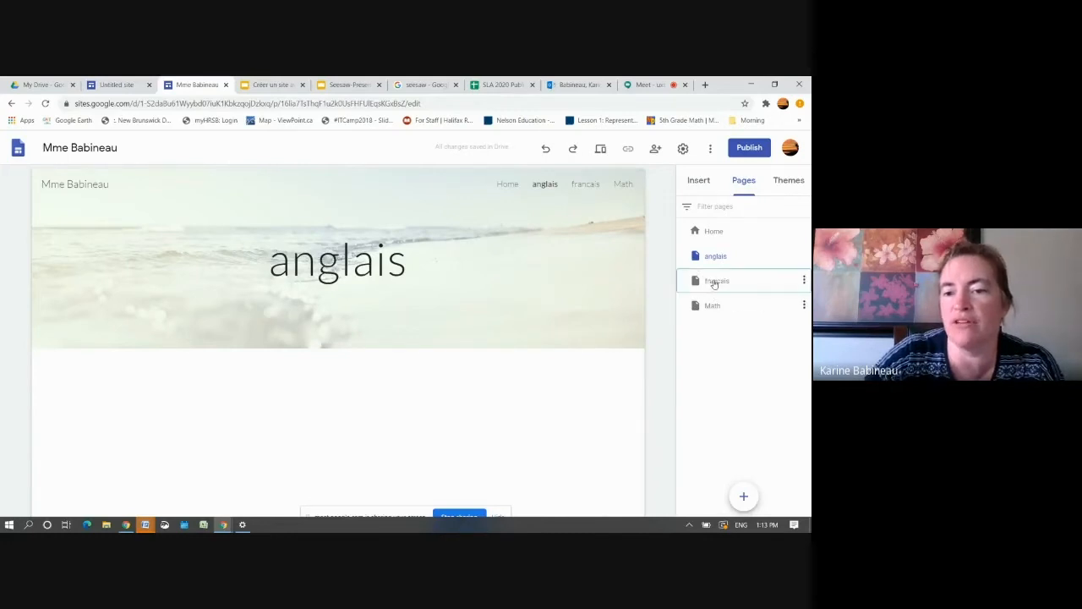
click(715, 283)
drag(715, 309, 736, 336)
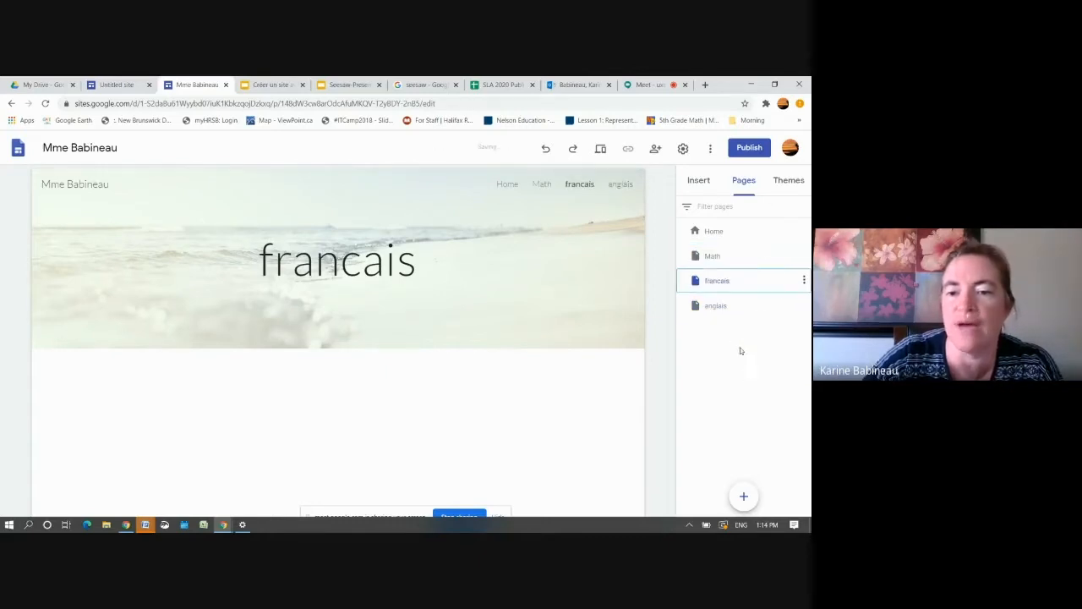
- Add a subpage named "lecture" under the francais page
click(804, 280)
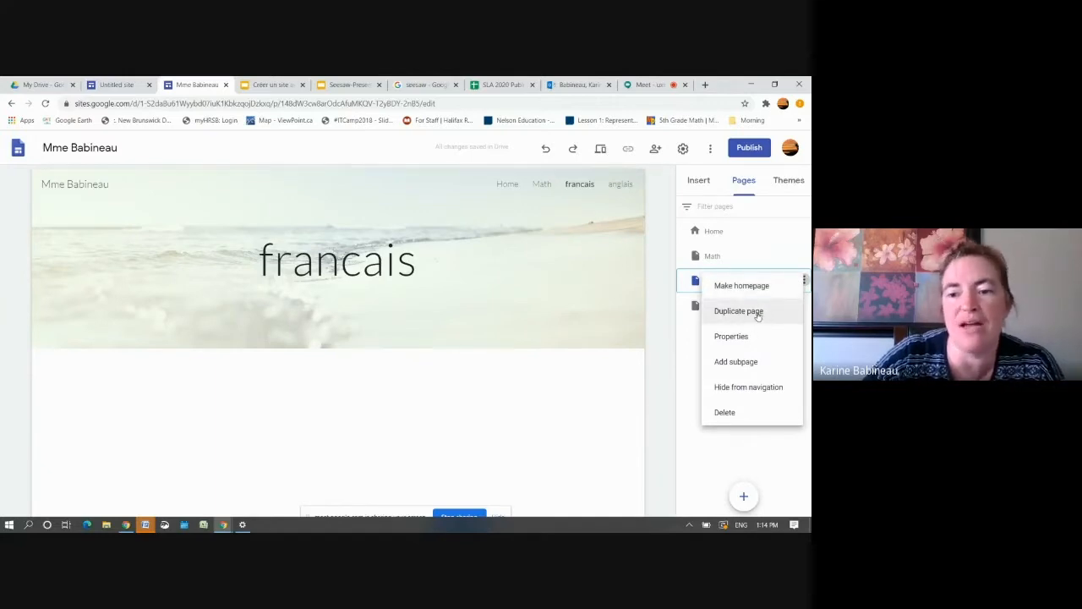
click(737, 365)
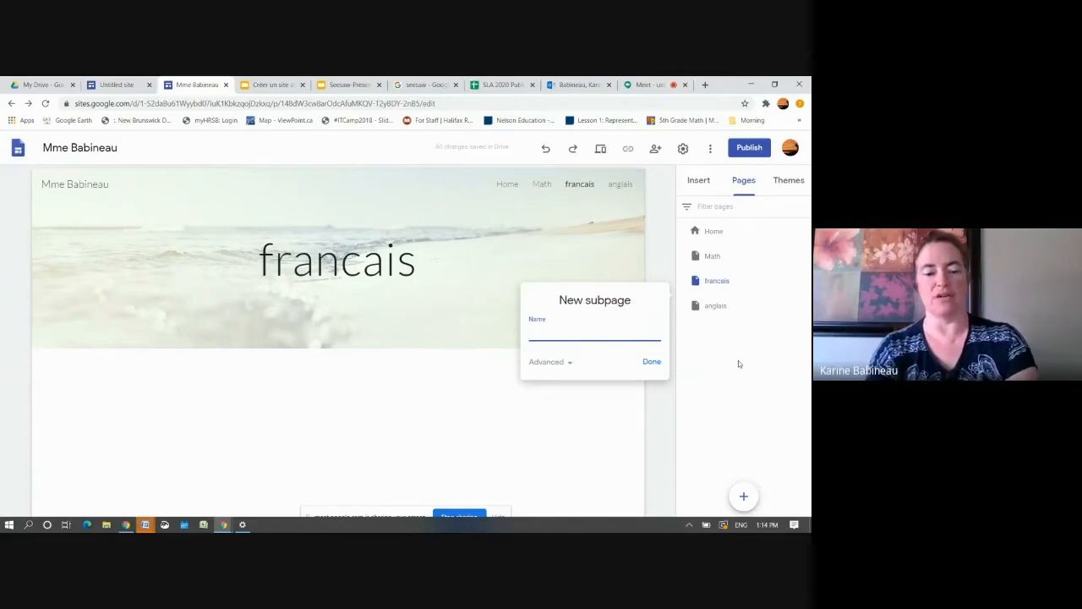
text(lecture)
key(Return)
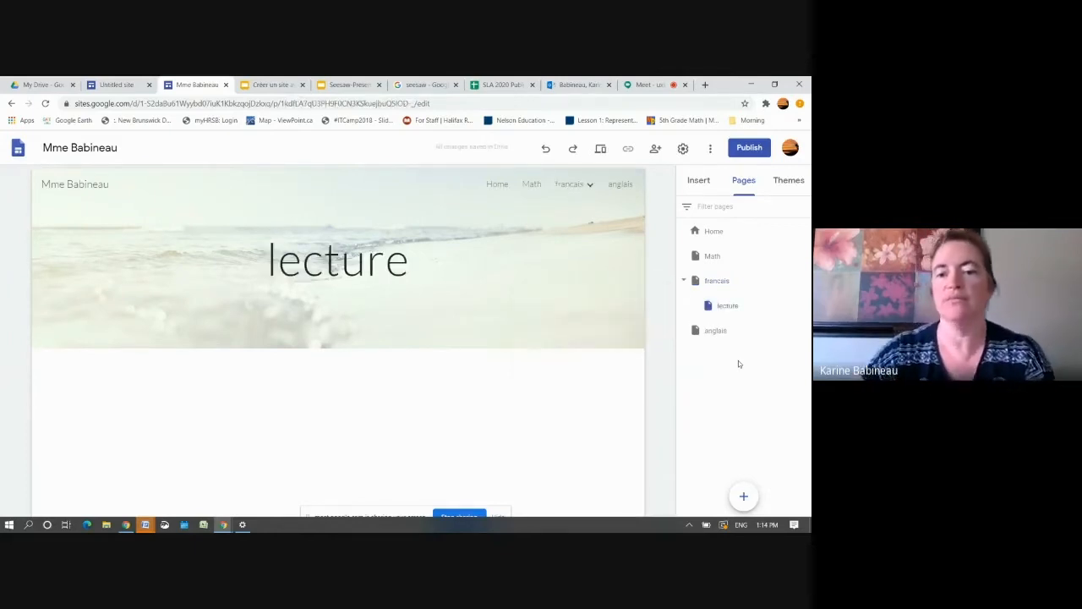
- Add a subpage named "ecriture" under the lecture page
click(804, 307)
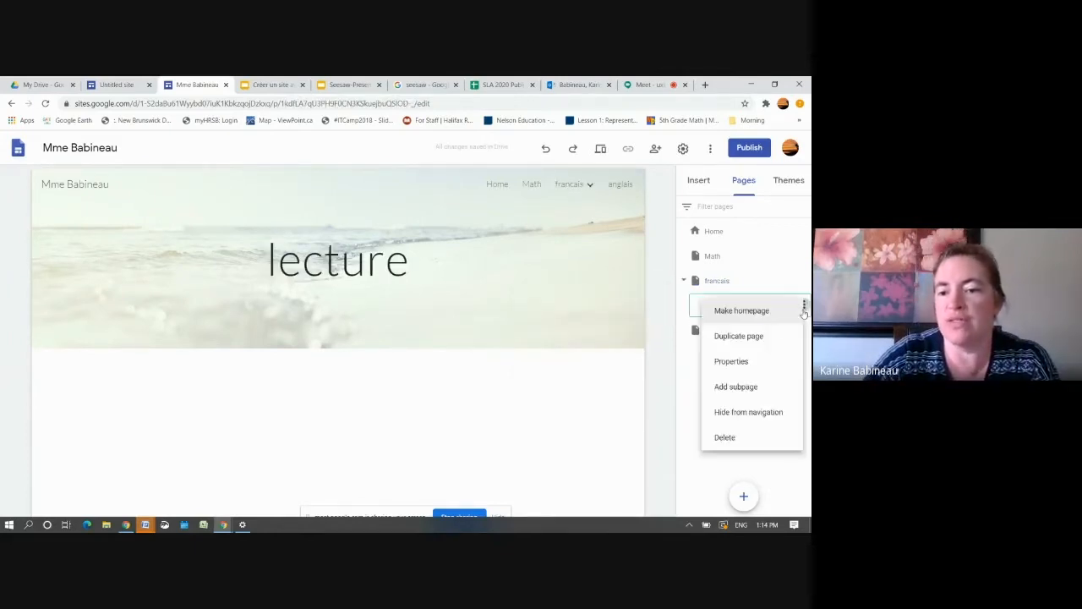
click(777, 391)
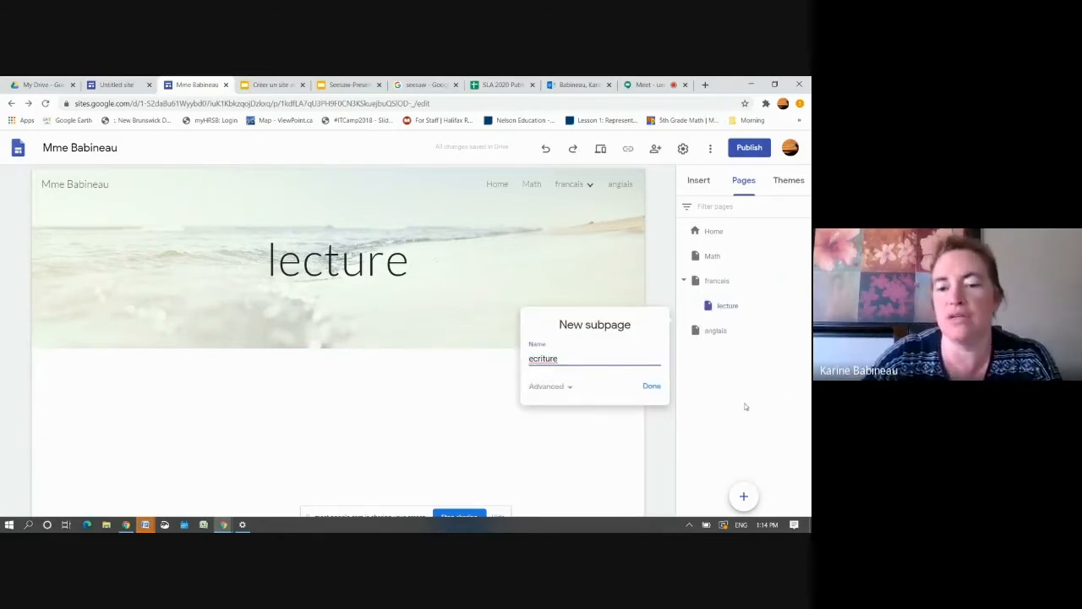
click(652, 389)
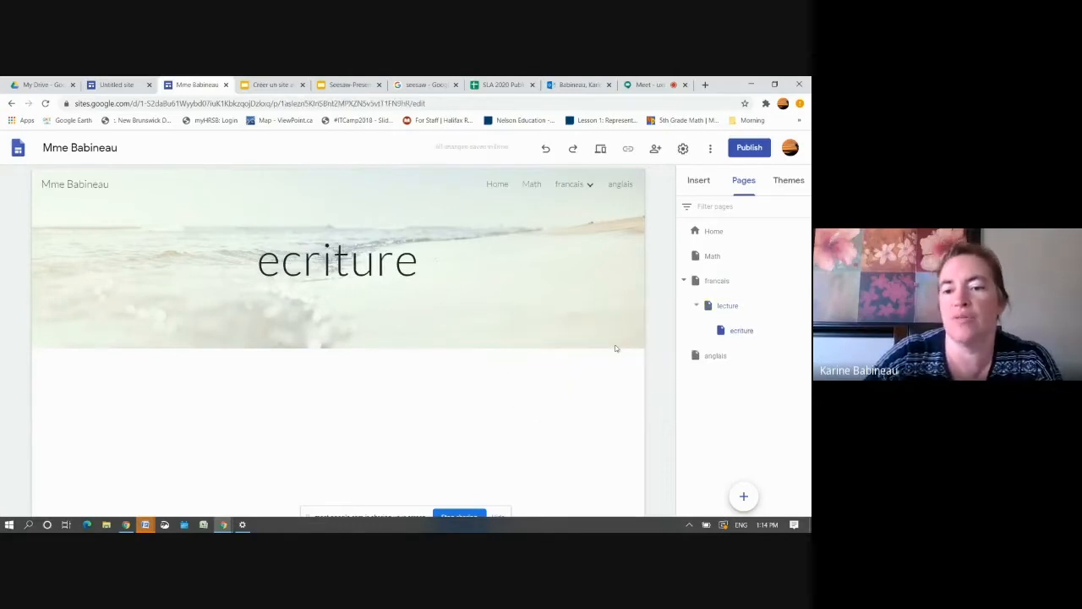
- Go through the Home, Math, francais and anglais pages to check the site navigation and the francais subpage list
click(496, 185)
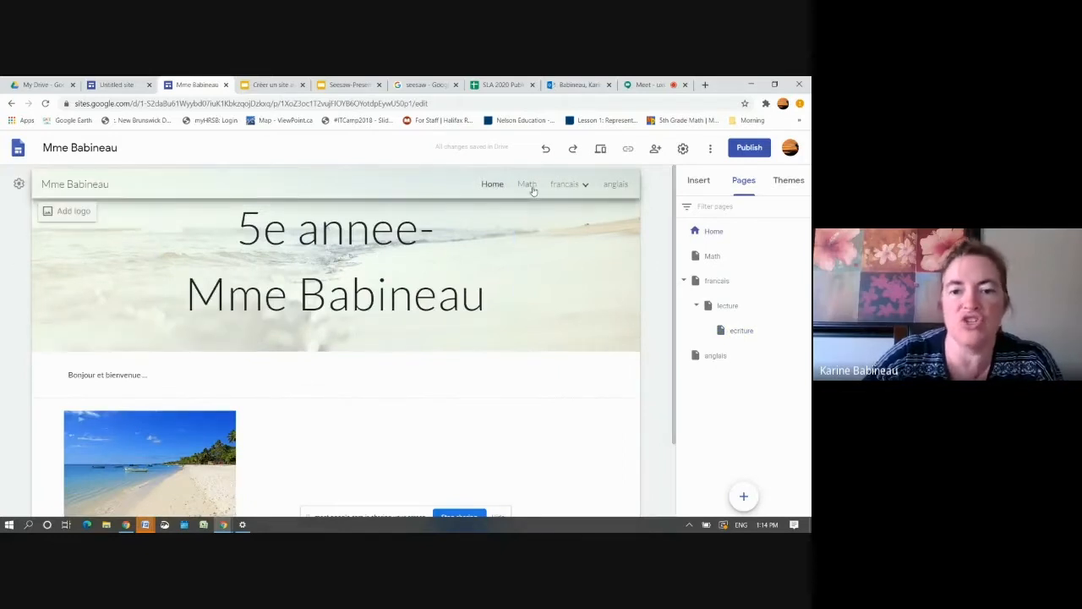
click(529, 184)
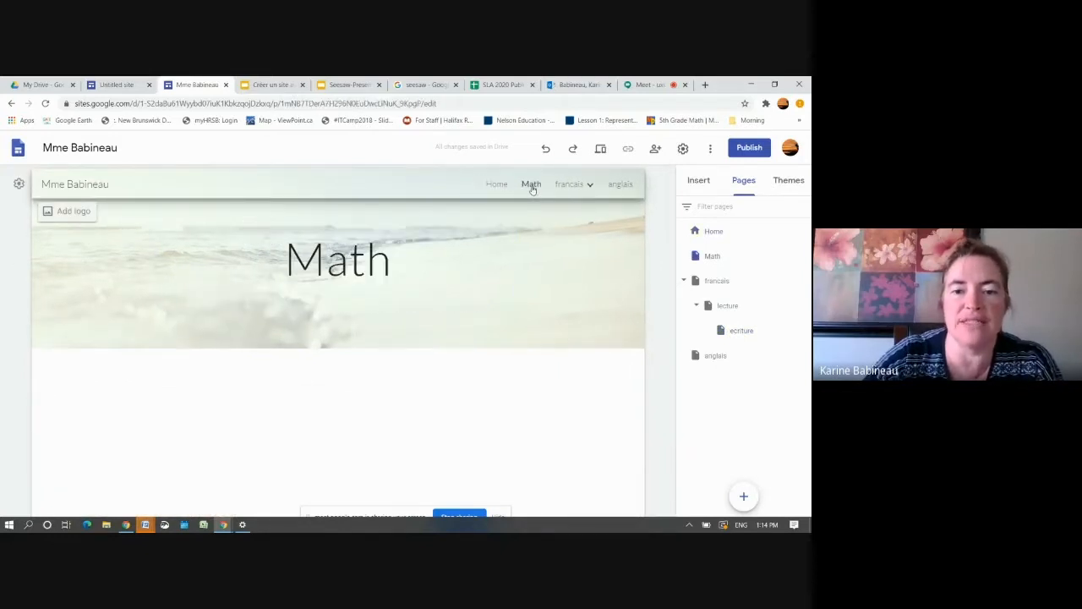
click(576, 187)
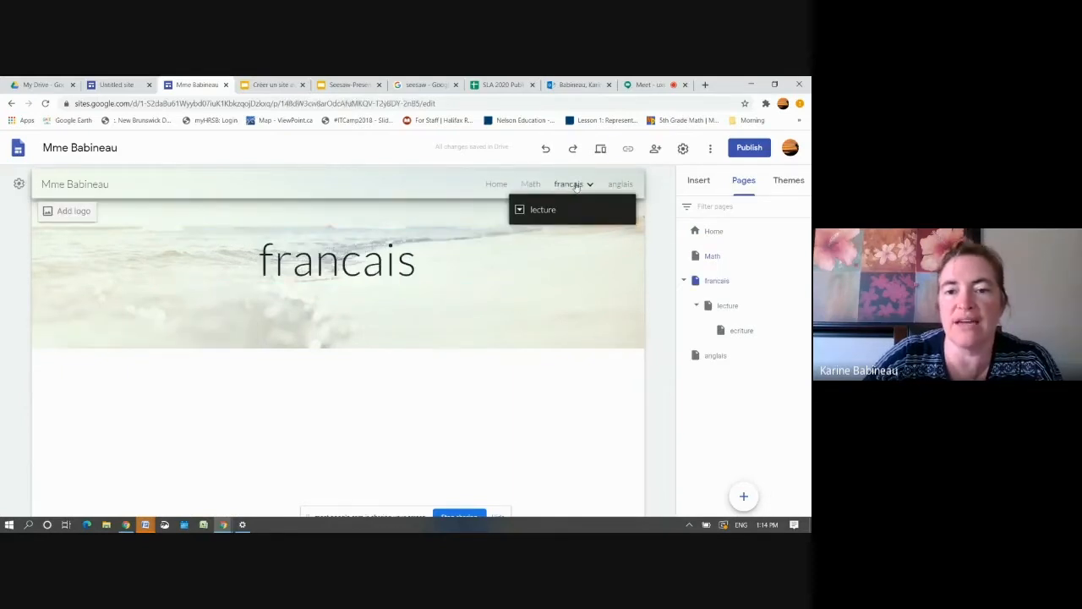
click(538, 211)
click(569, 185)
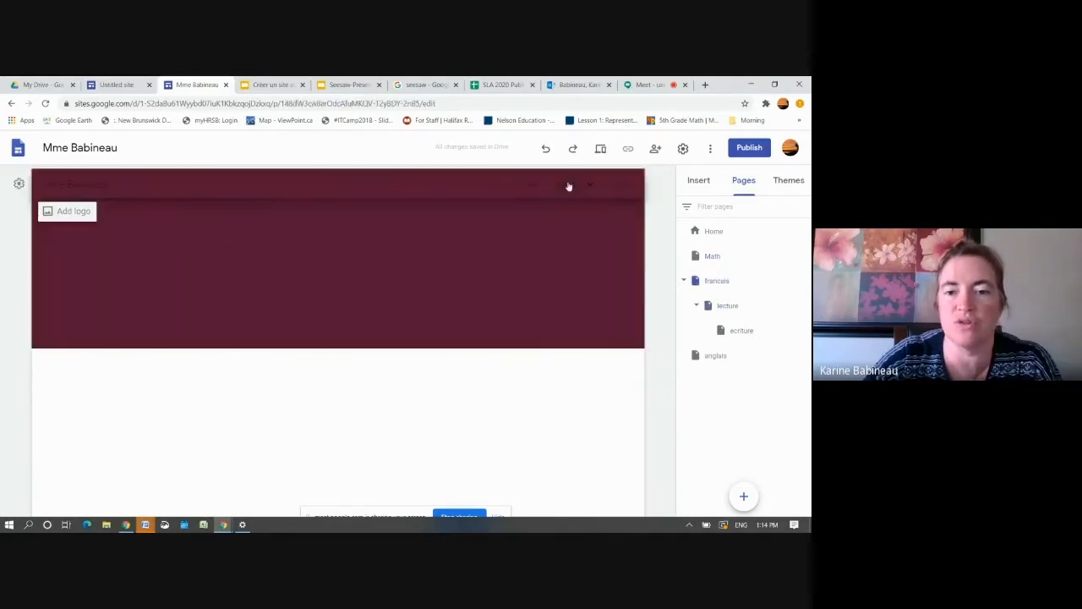
click(621, 184)
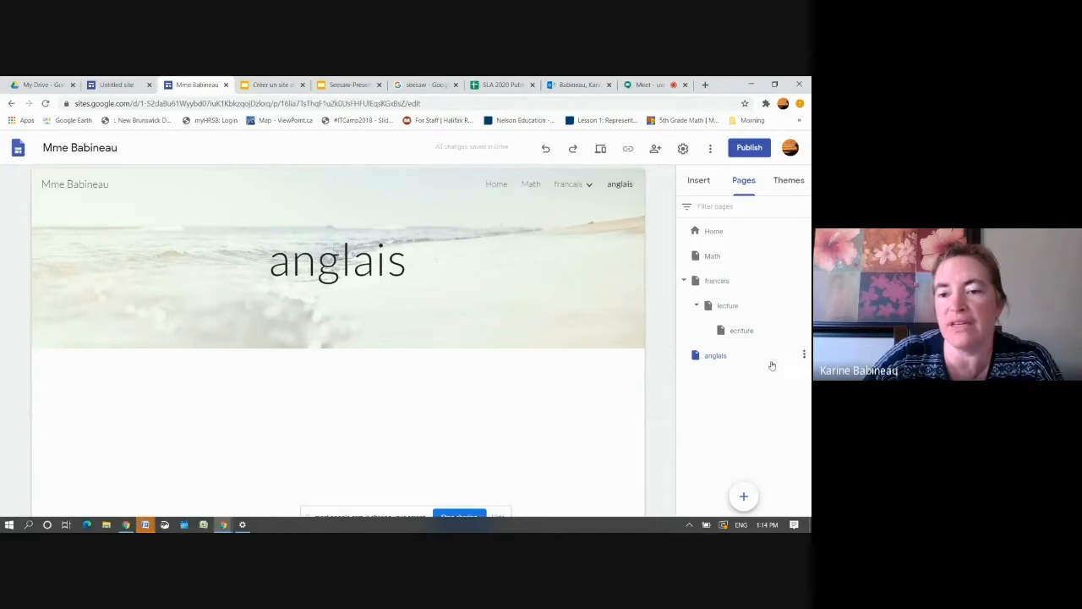
click(726, 254)
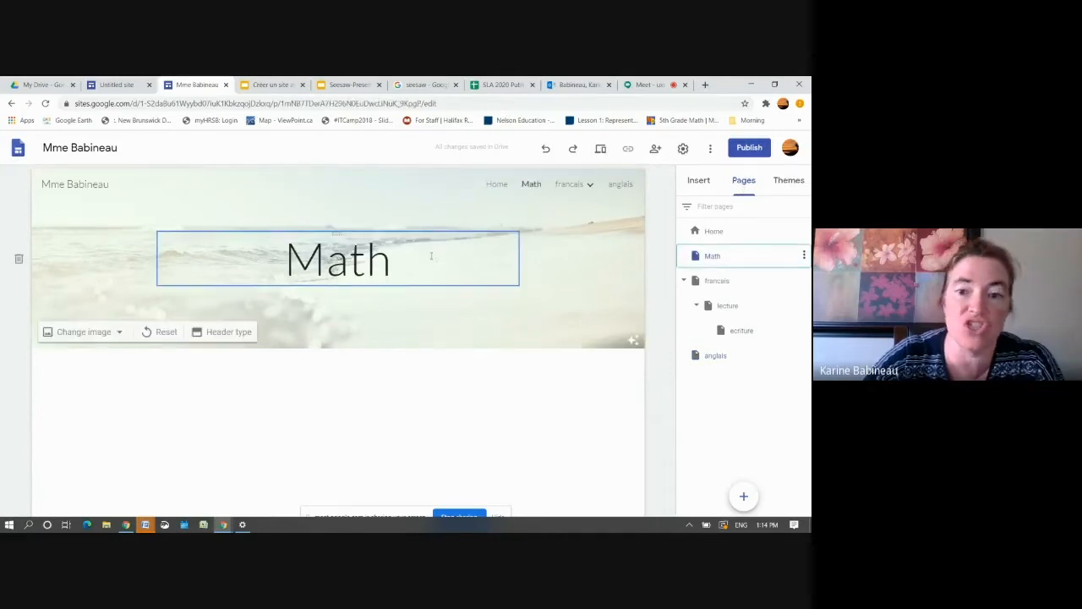
click(723, 282)
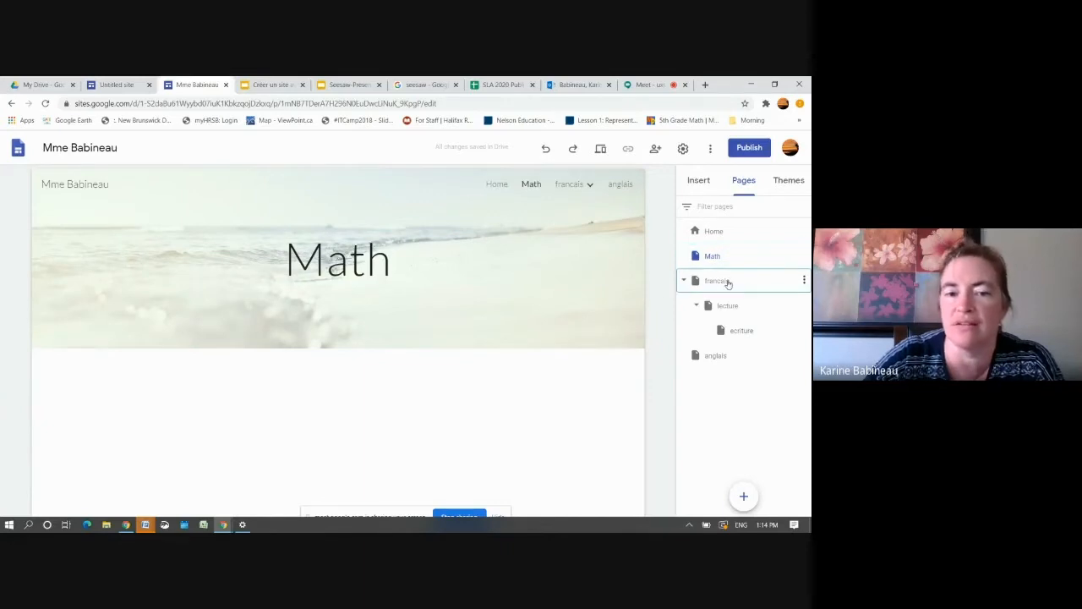
- Look over the available site themes from Simple to Impression, and return to the elements that can be inserted on the francais page
click(792, 184)
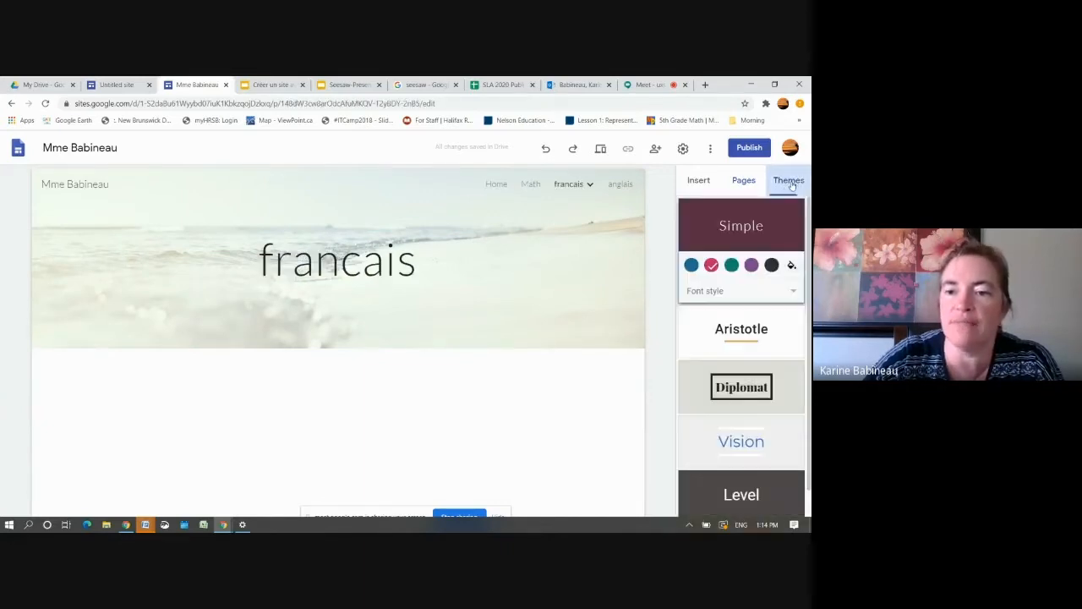
scroll(750, 397, down, 1)
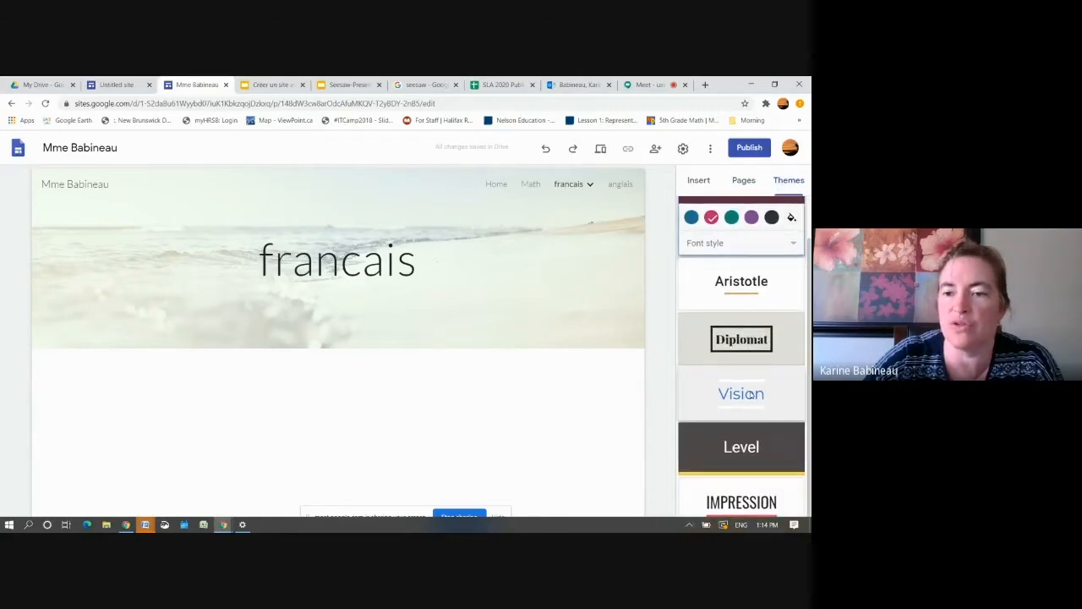
scroll(750, 395, up, 1)
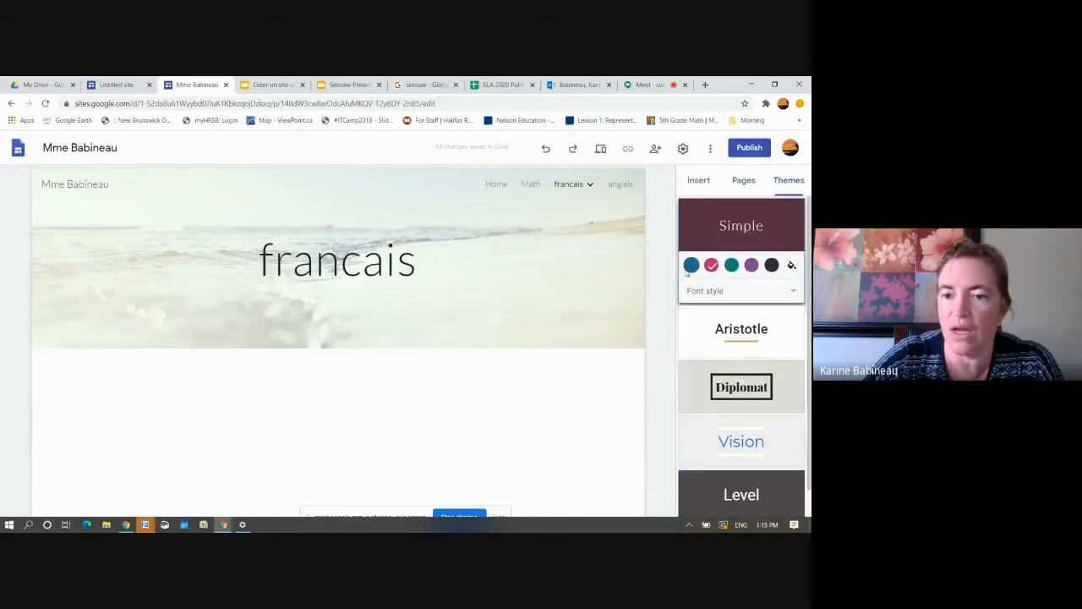
click(692, 184)
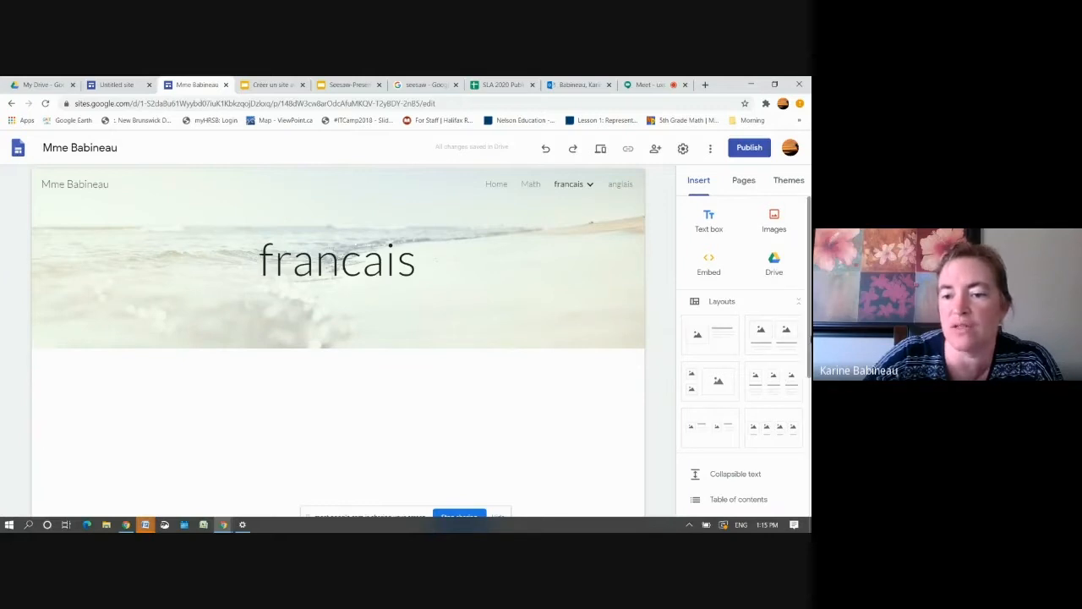
- Look through the insertable page elements and switch to the "Créer un site avec Google Site" presentation in Google Slides
scroll(769, 264, down, 4)
scroll(769, 264, up, 4)
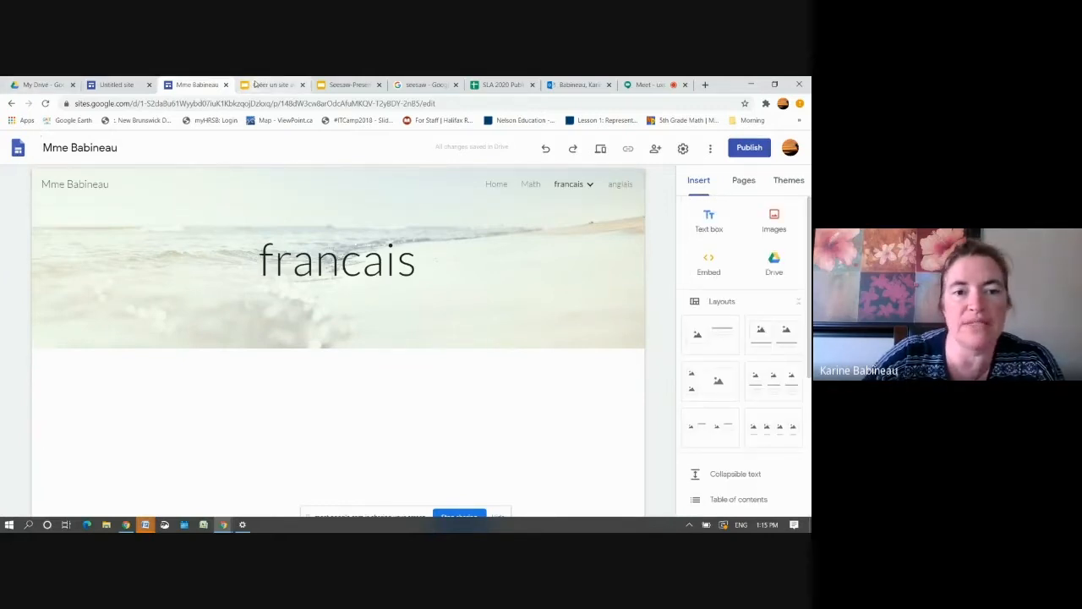
click(257, 85)
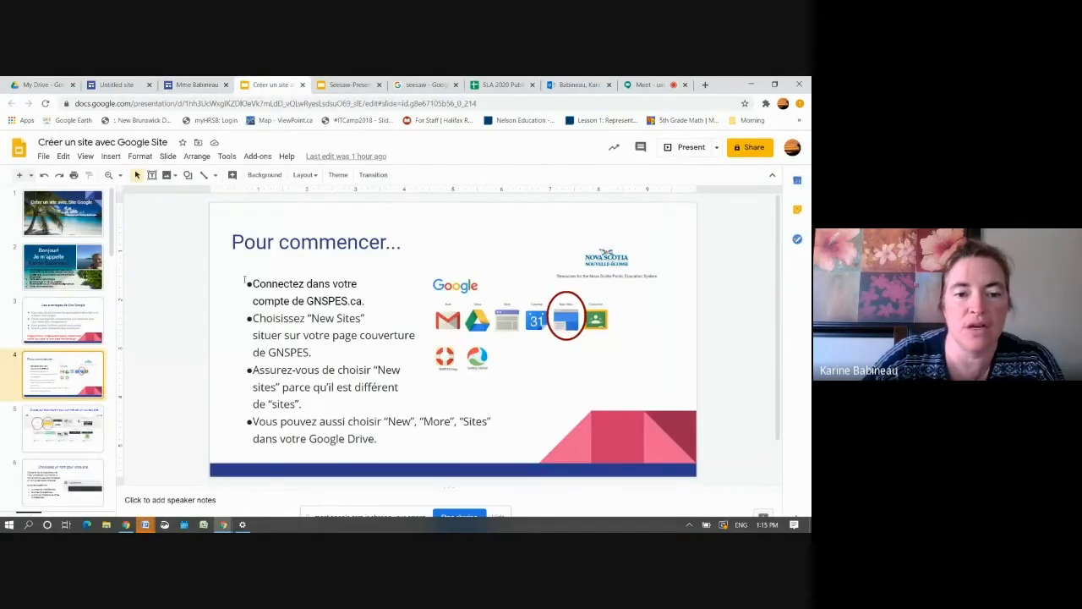
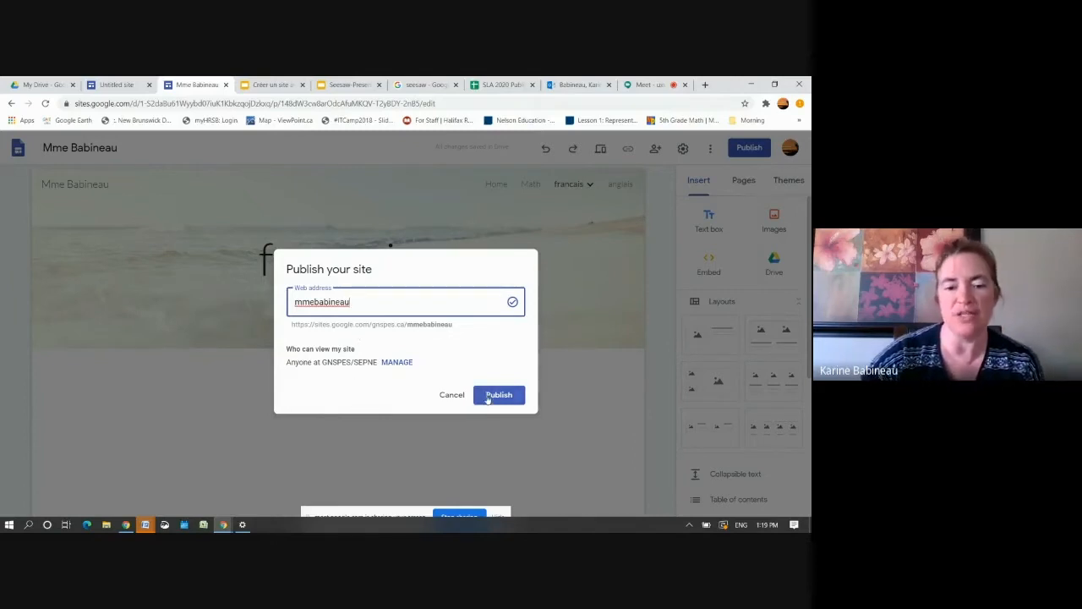
- Cancel publishing the site and look over the additional site options and the navigation settings
click(451, 395)
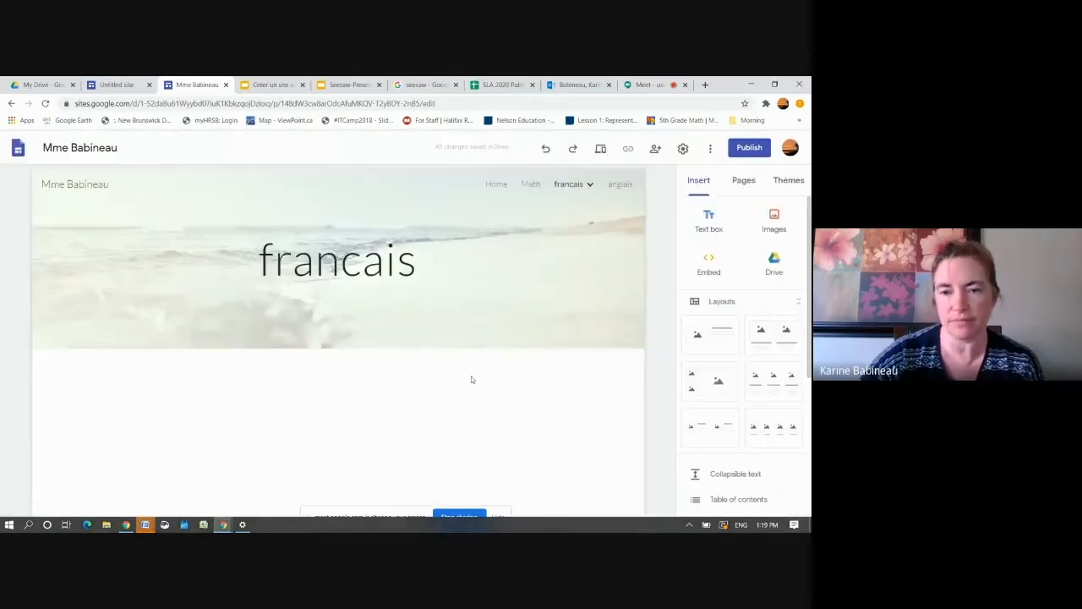
click(711, 150)
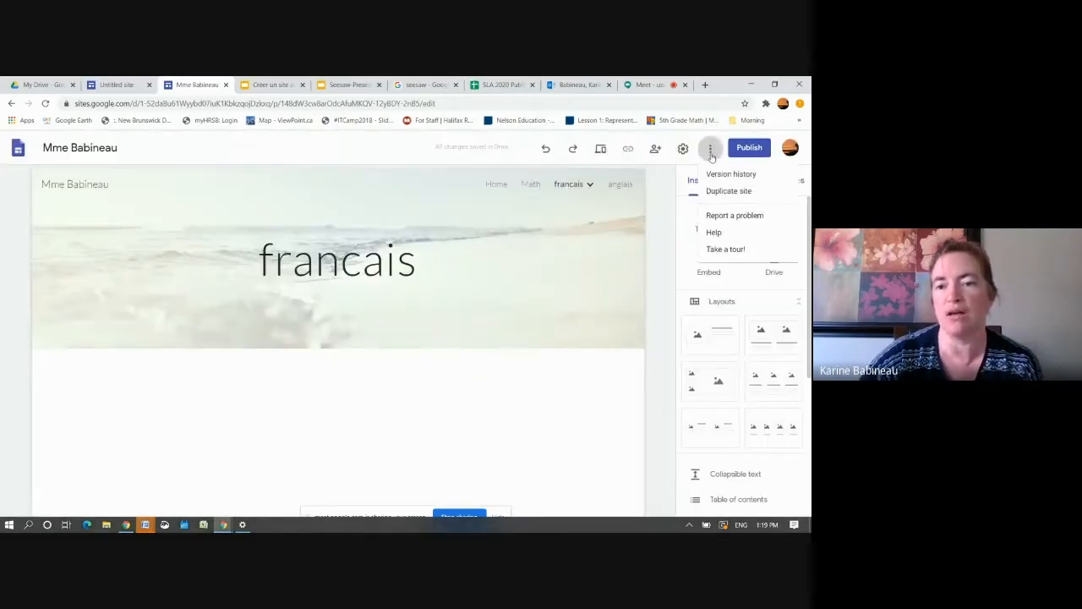
click(684, 152)
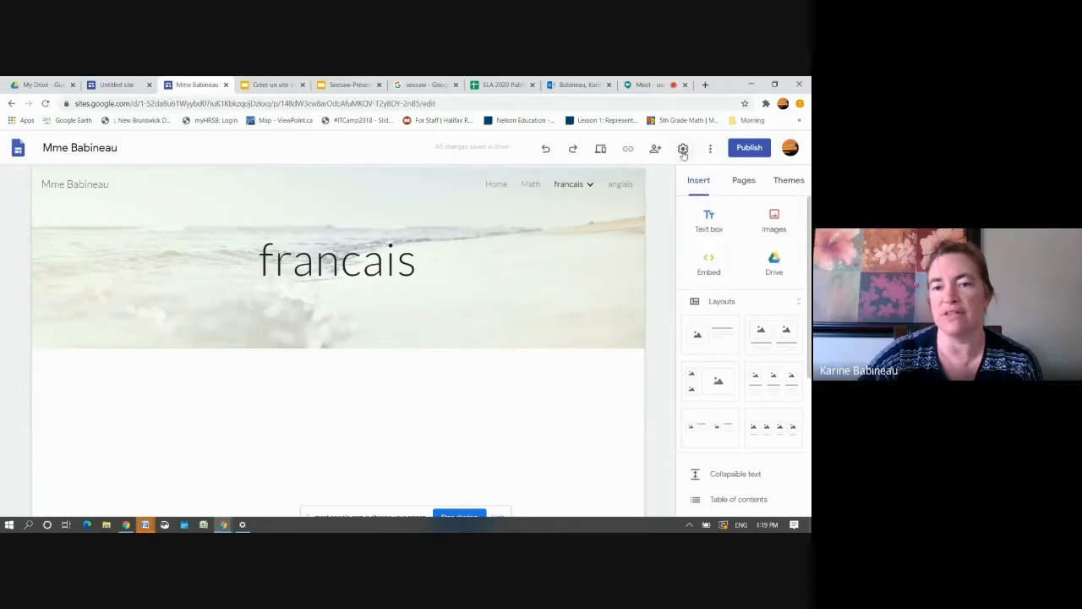
click(683, 150)
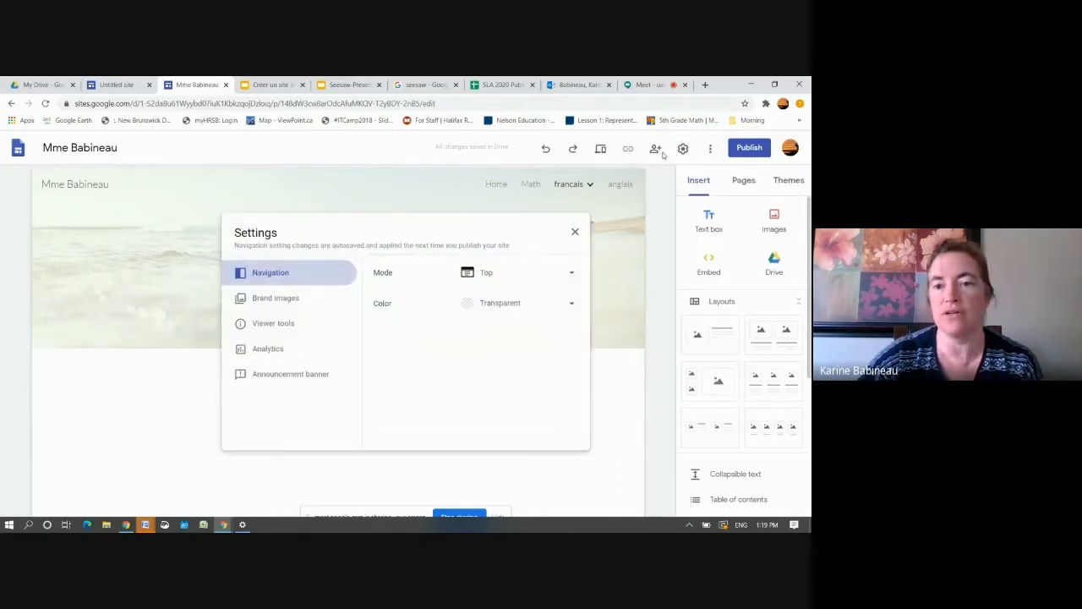
click(656, 153)
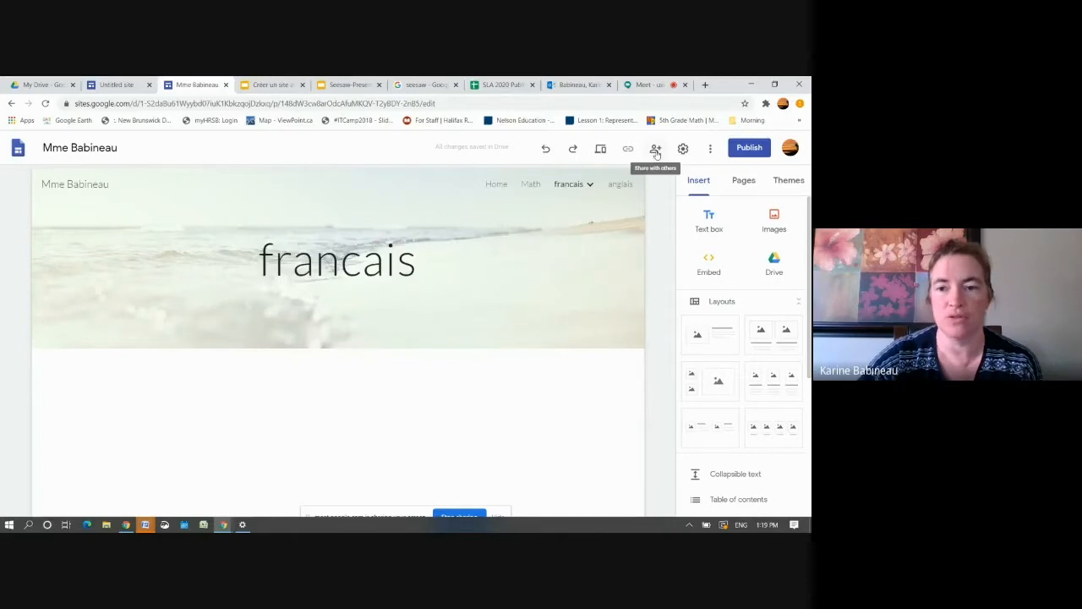
- Preview the site's Home and Math pages, compare the phone, tablet and desktop layouts, and return to editing
click(601, 149)
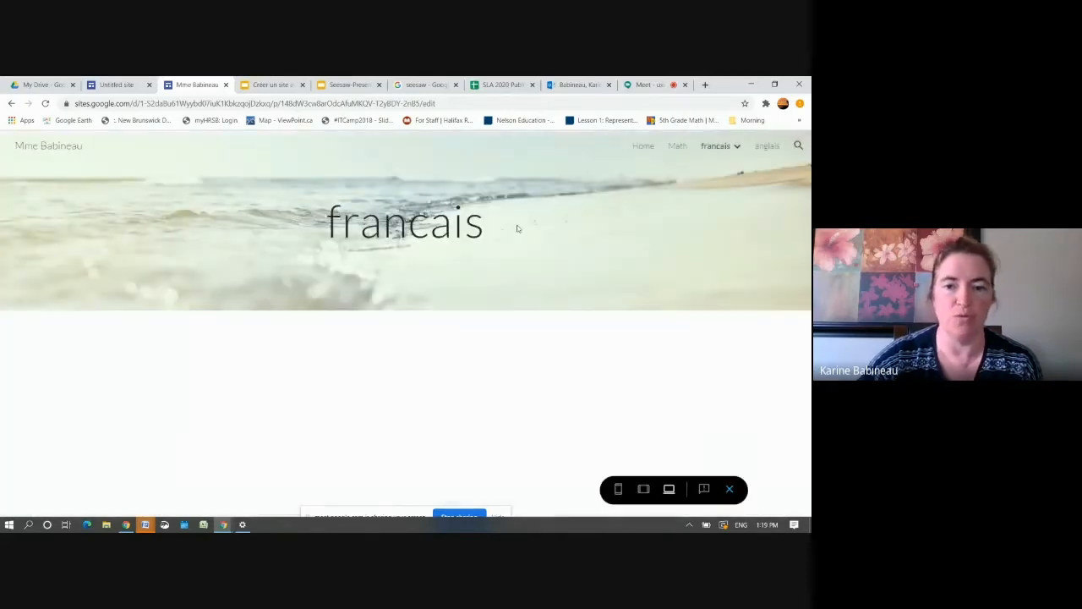
click(642, 145)
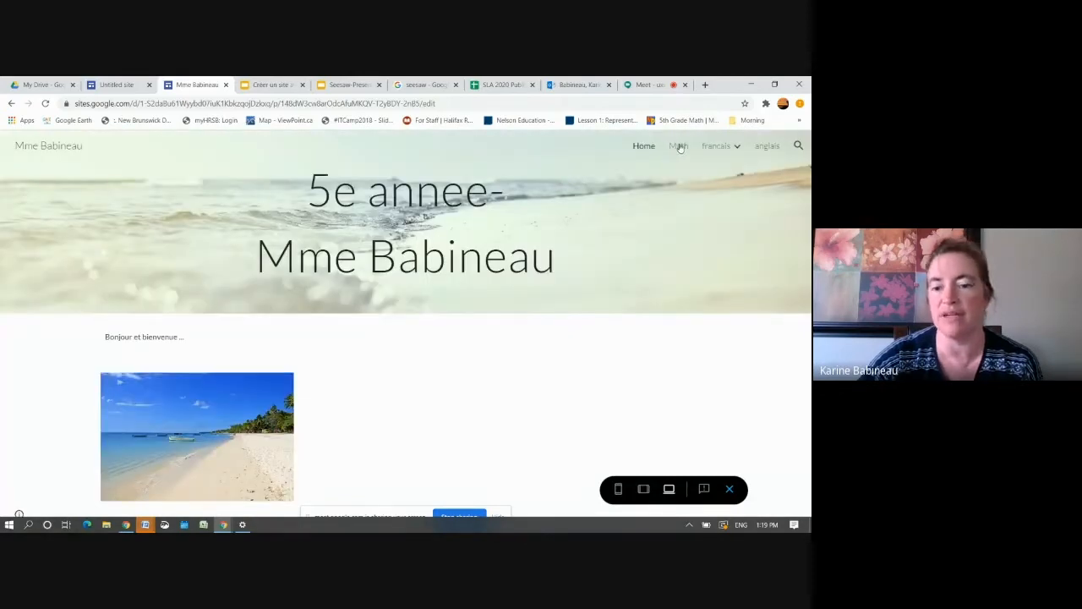
click(679, 145)
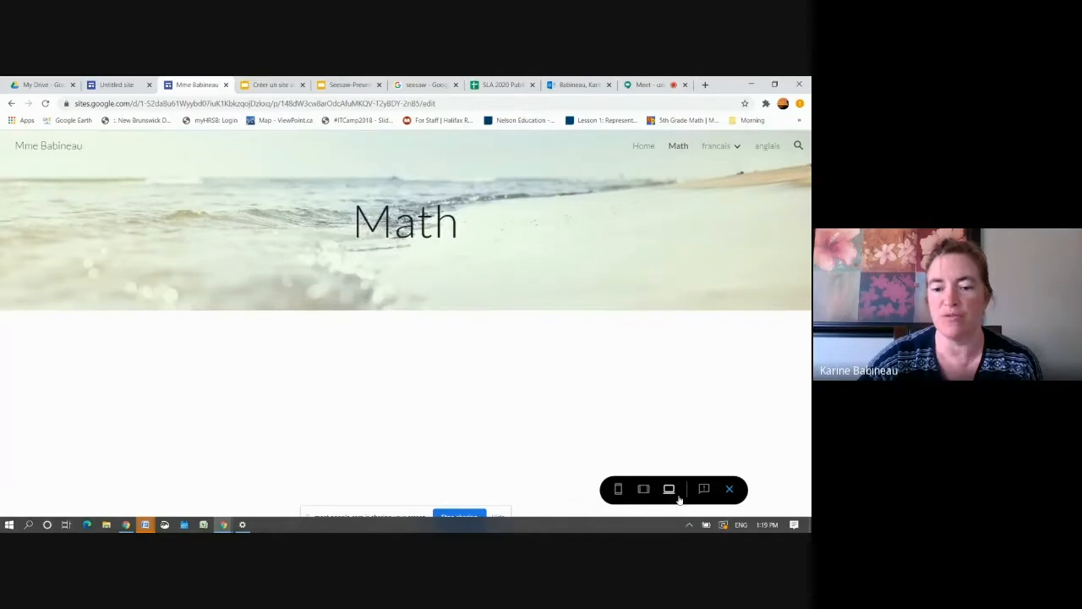
click(619, 488)
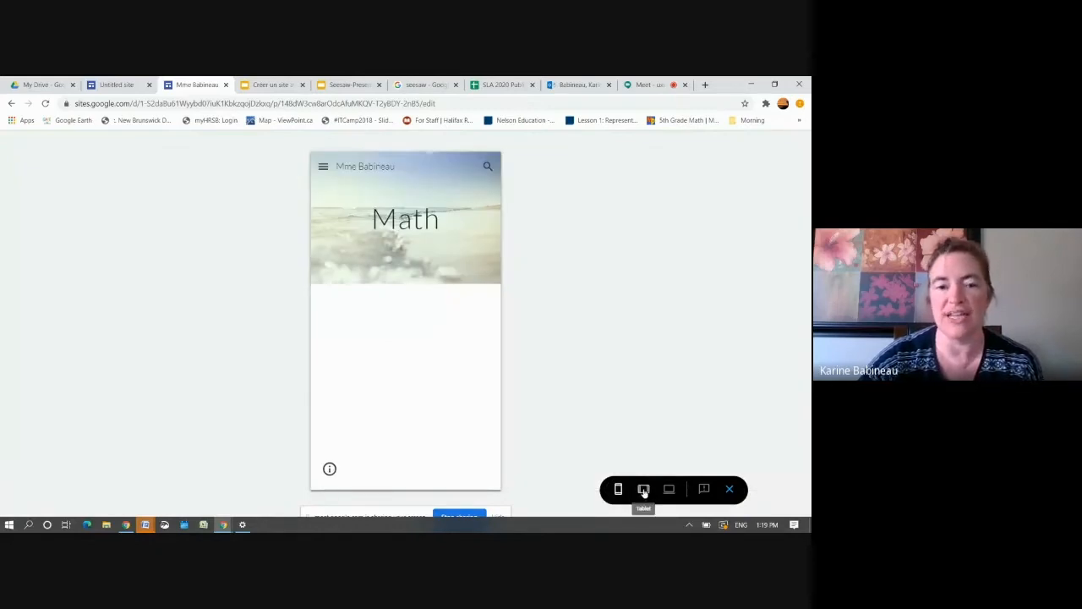
click(644, 490)
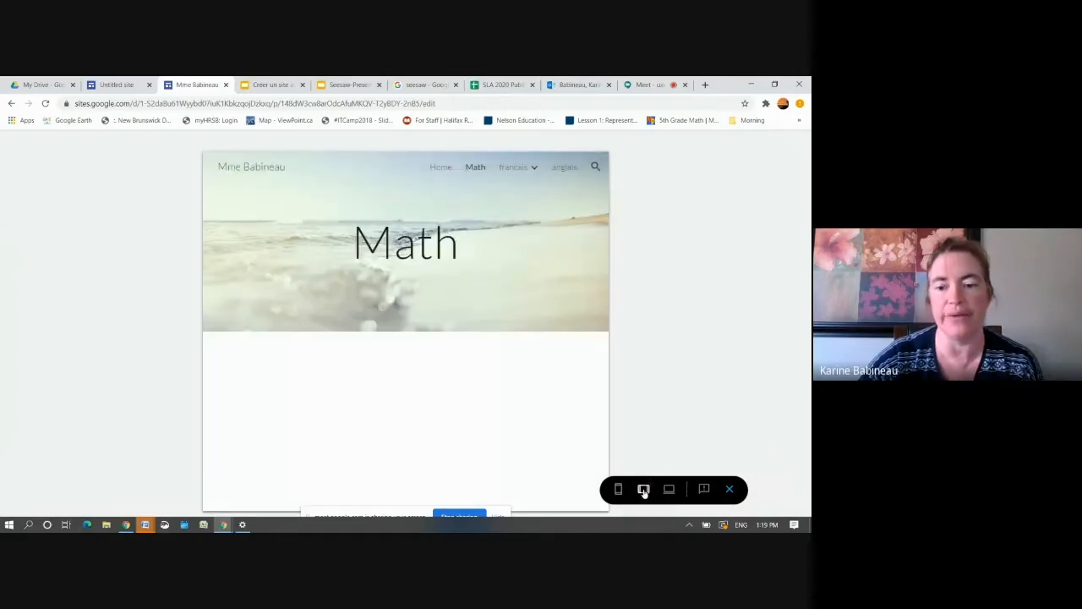
click(669, 490)
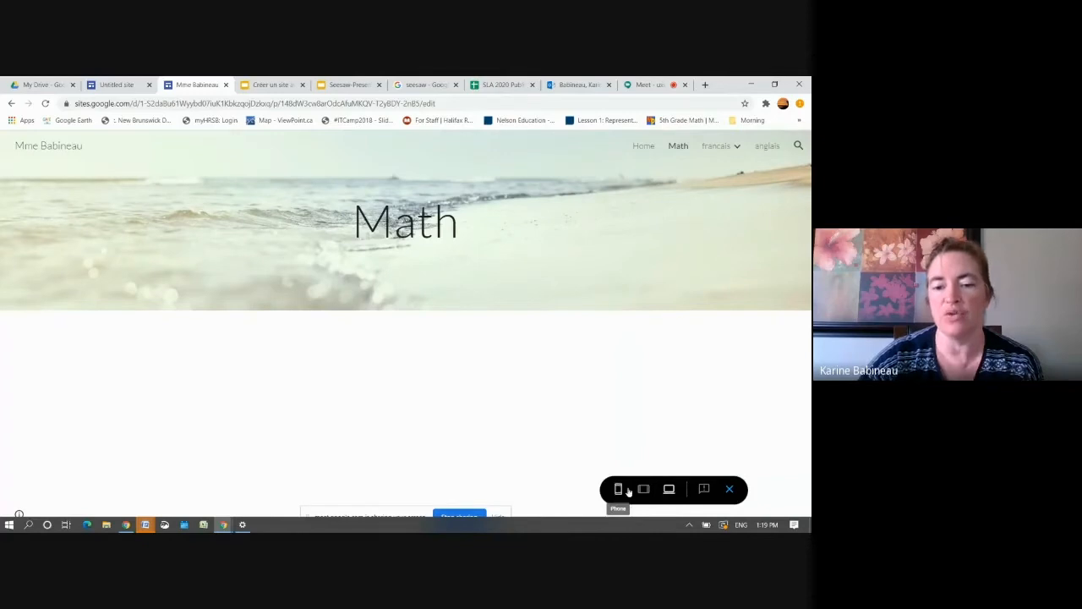
click(729, 490)
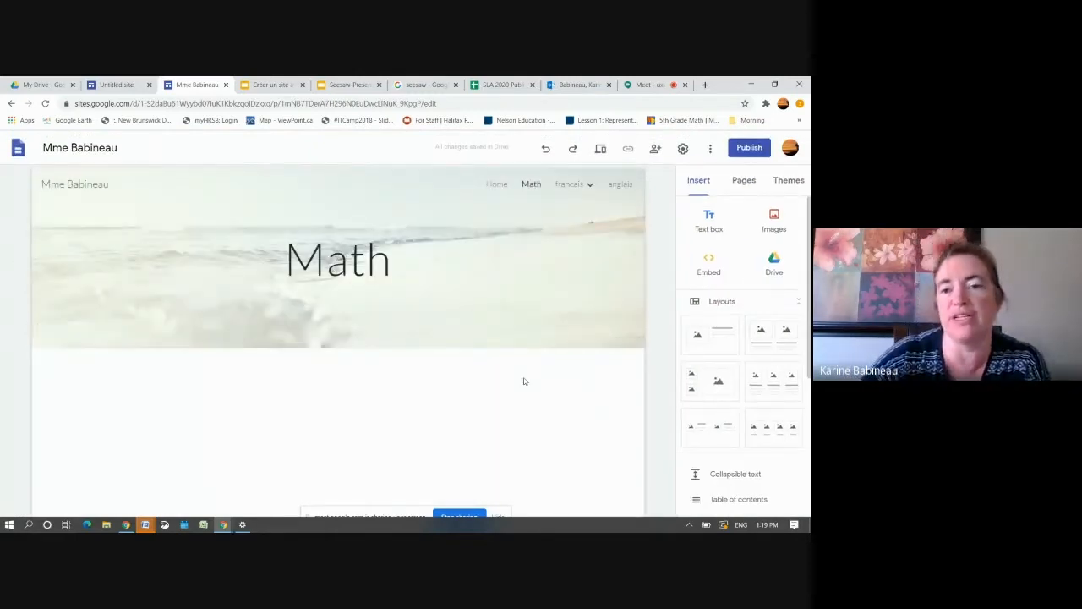
- Publish the site at its prefilled web address for anyone at GNSPES/SEPNE, and unpublish it again
click(748, 148)
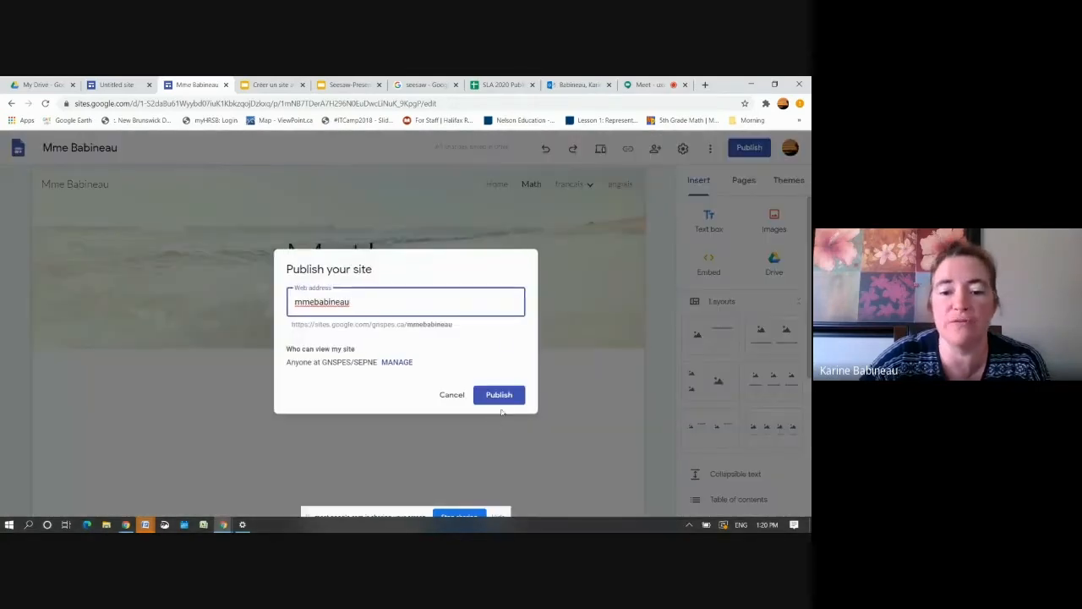
click(502, 398)
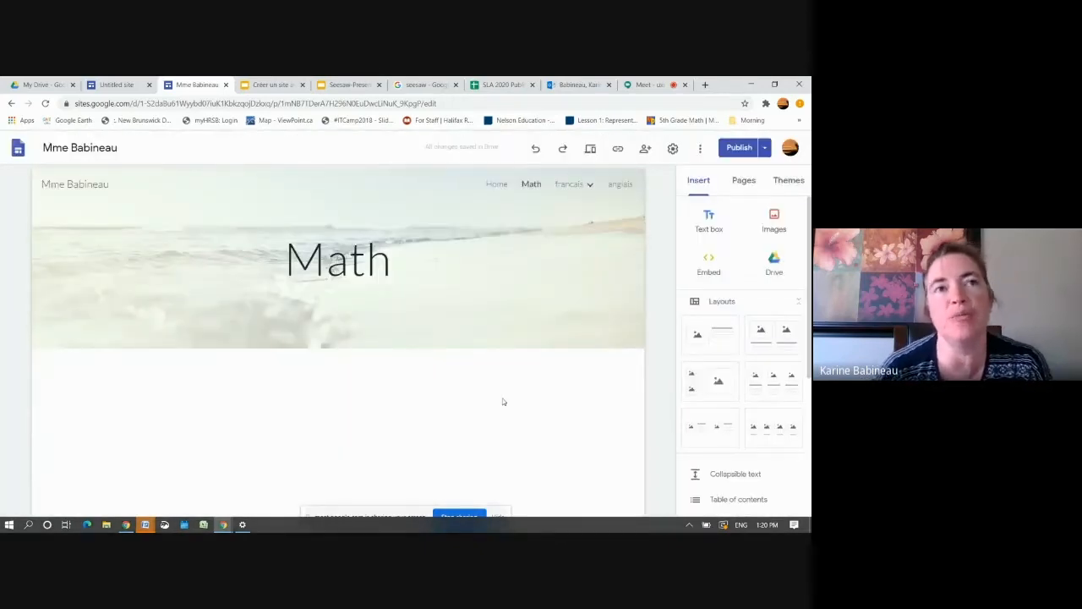
click(765, 149)
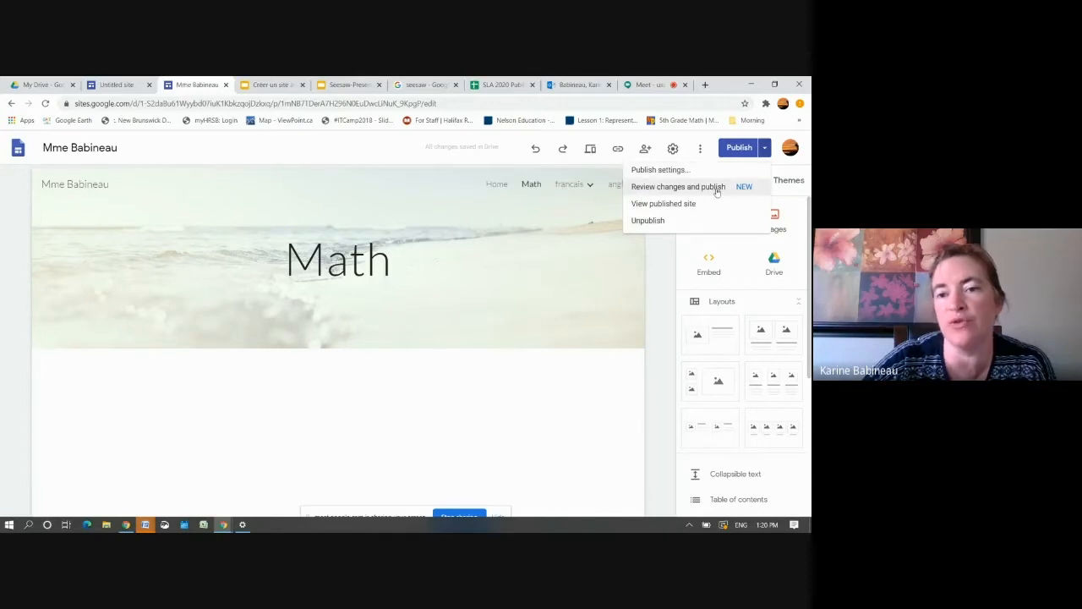
click(655, 222)
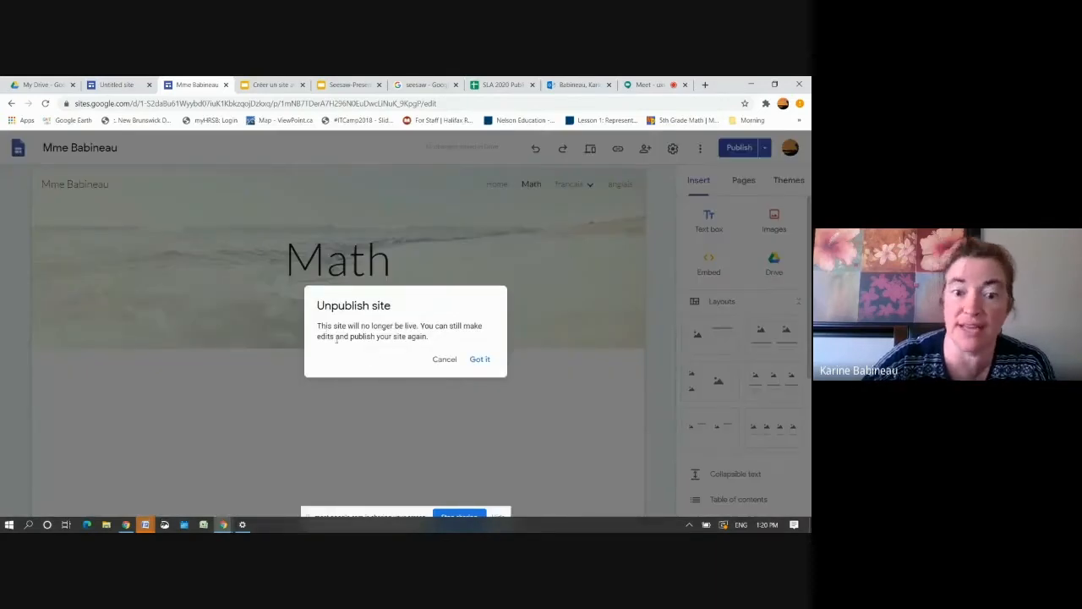
click(478, 359)
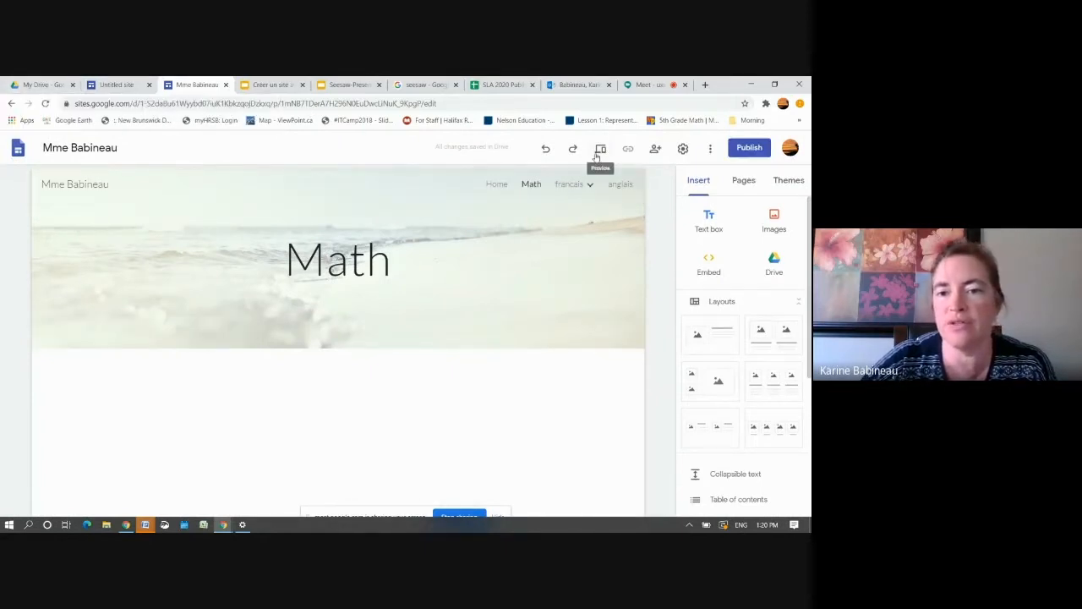
- Check the site's sharing settings, including the link access for the draft and the published site
click(656, 150)
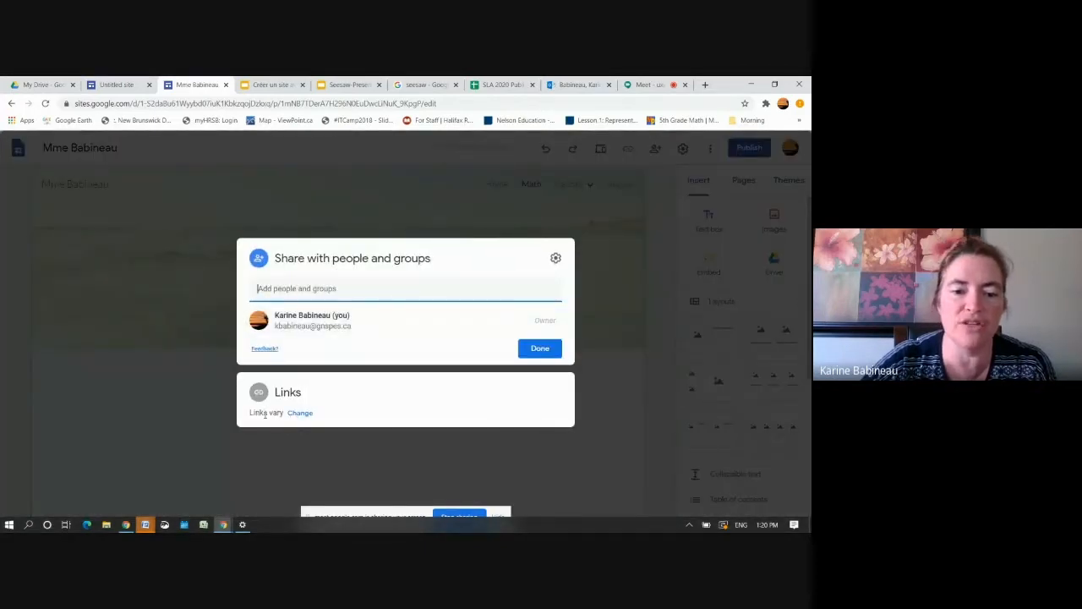
click(294, 415)
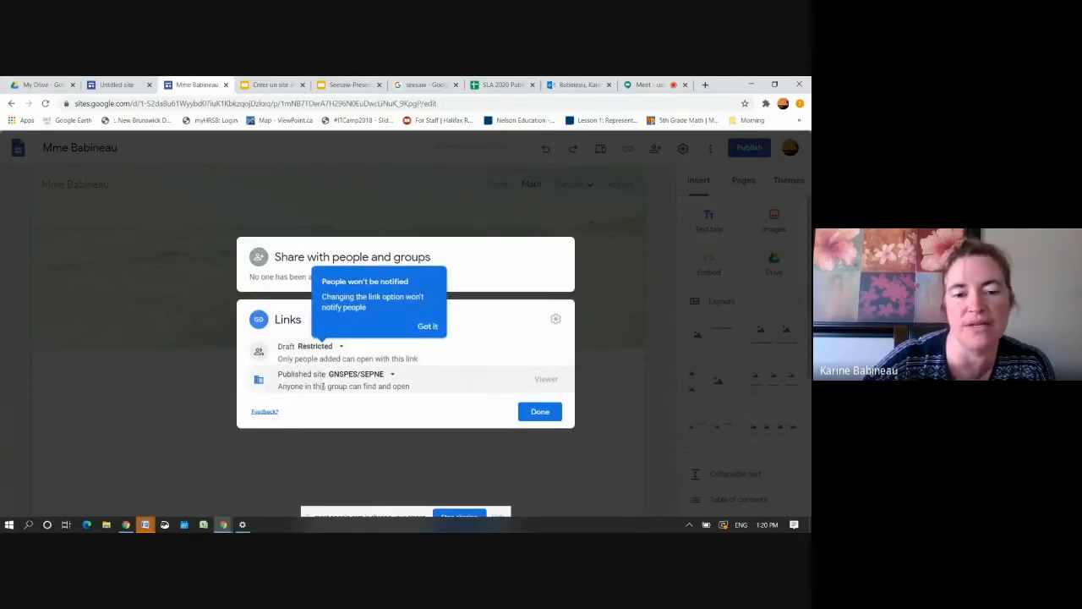
click(554, 413)
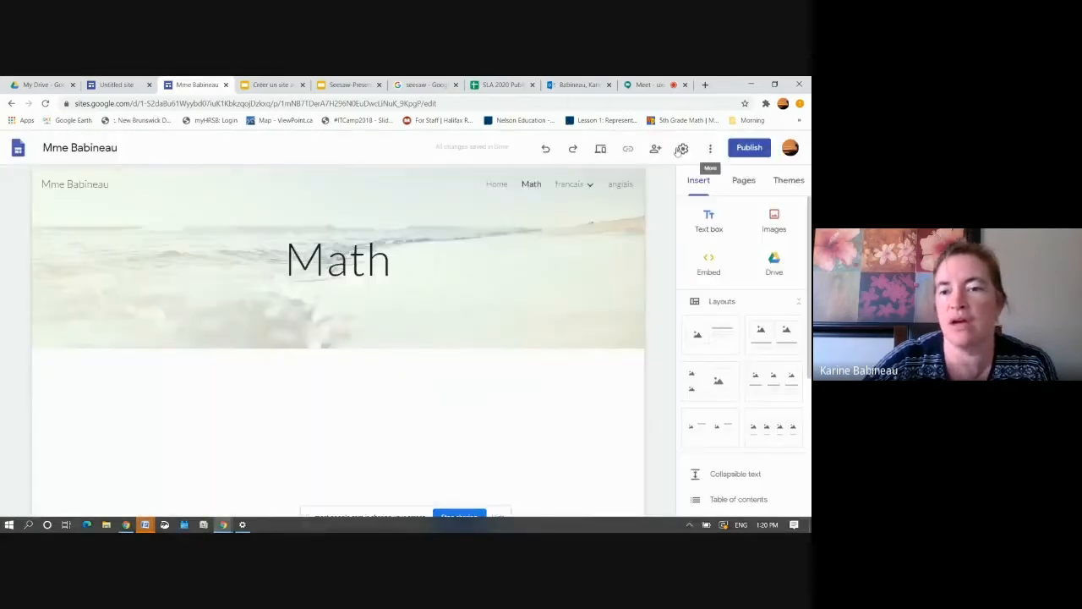
- Examine the navigation mode and color choices in the site settings, and the additional site options
click(683, 150)
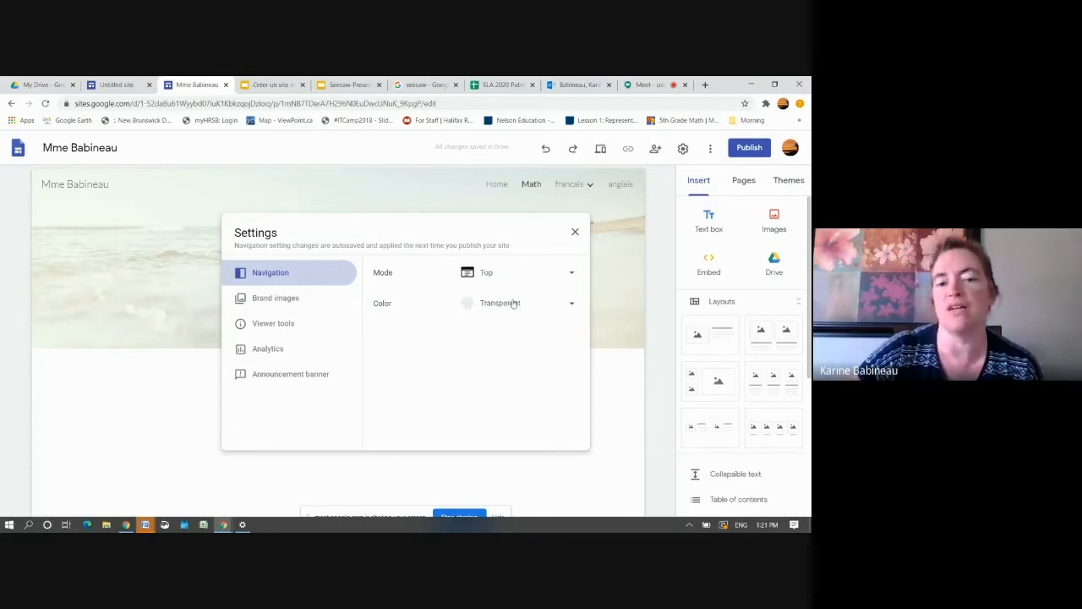
click(570, 276)
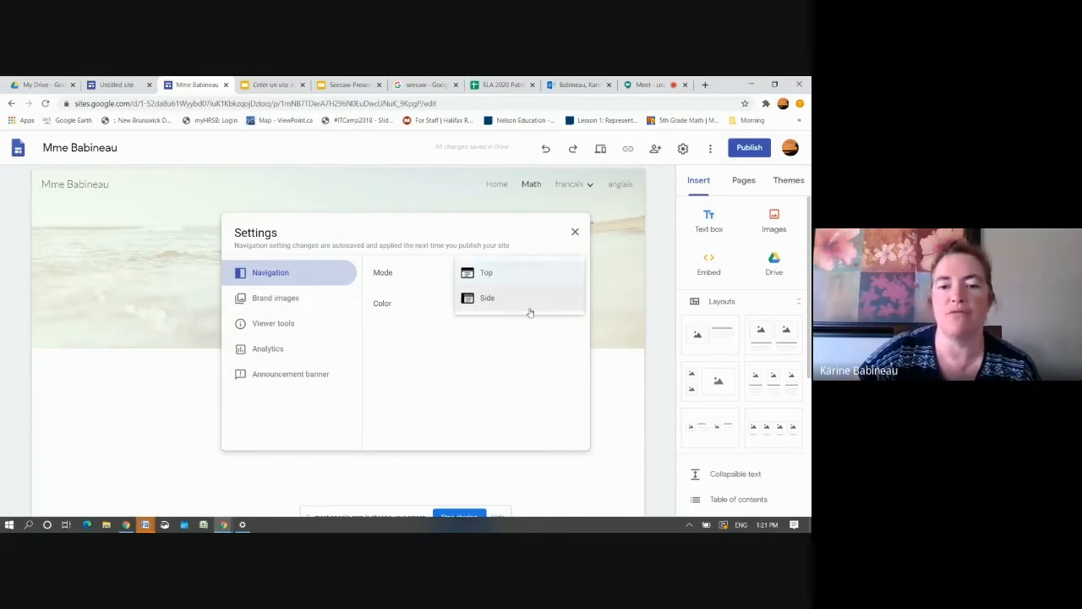
click(533, 320)
click(572, 309)
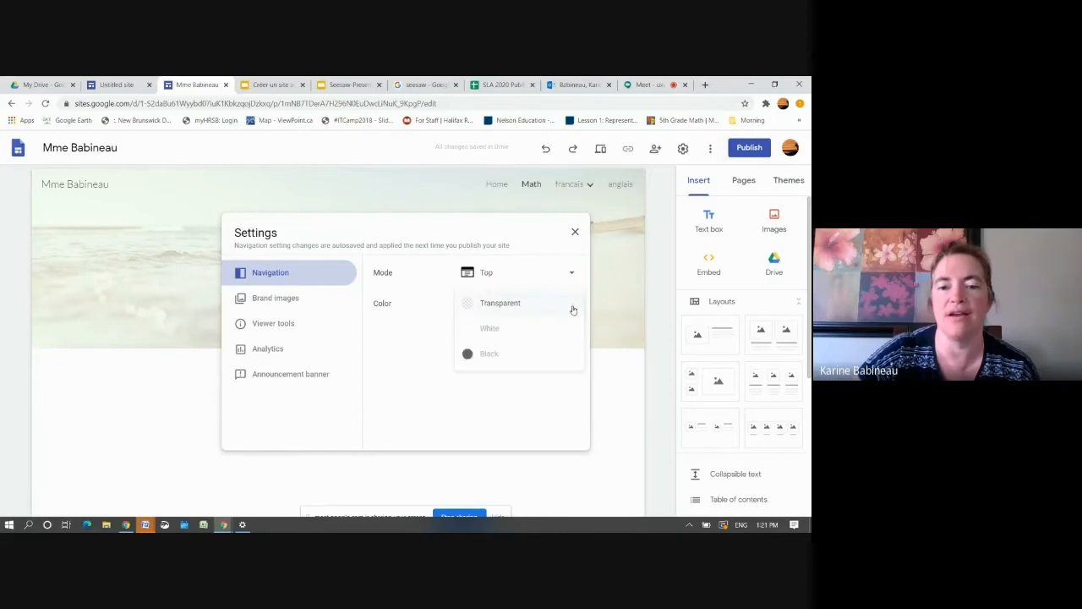
click(575, 231)
click(710, 149)
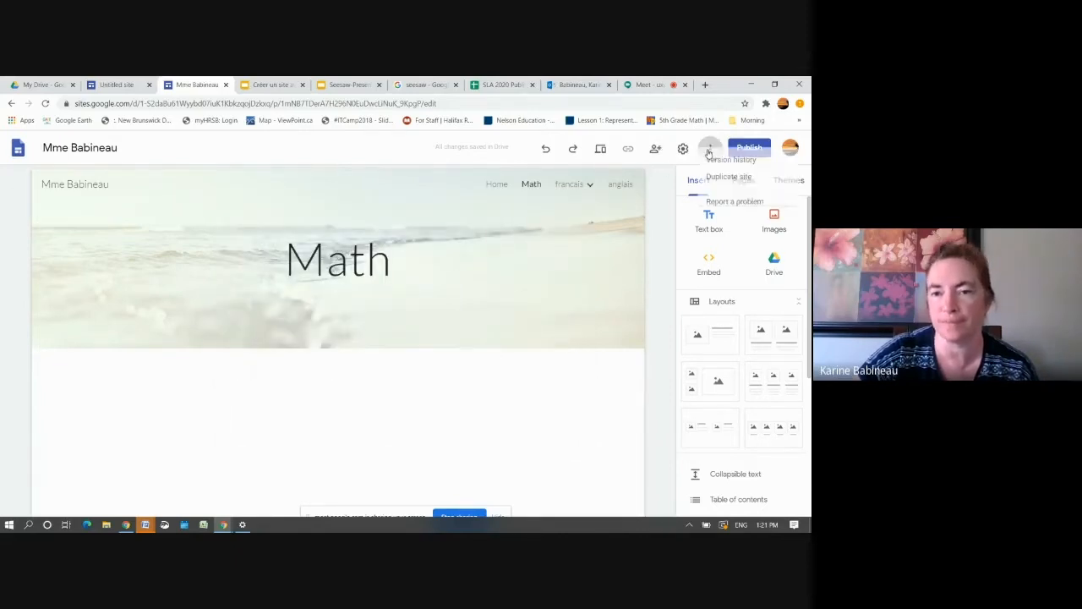
click(682, 156)
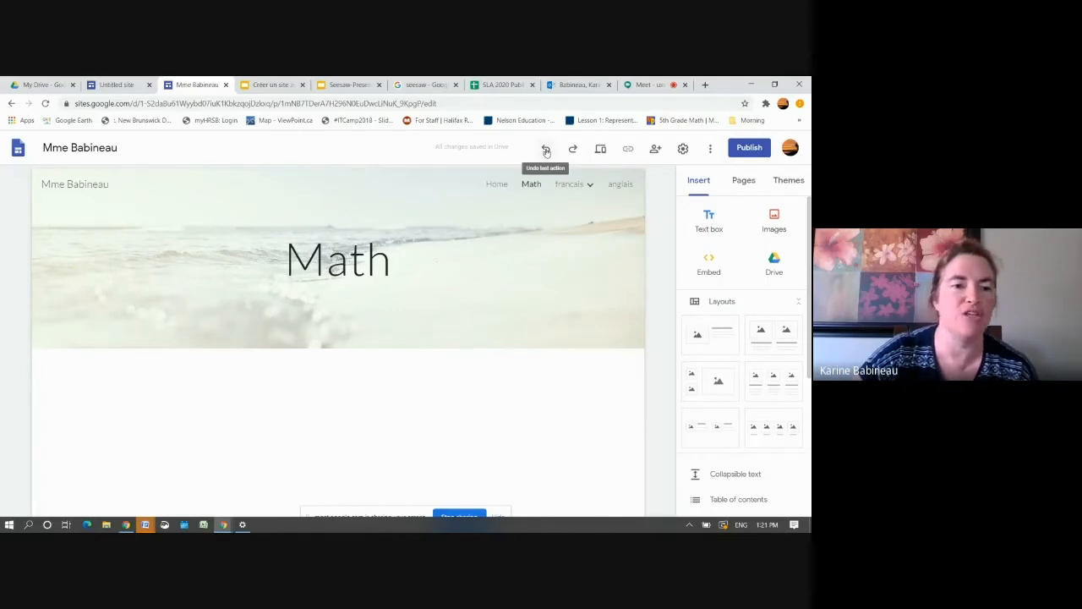
- Return to the Google Slides presentation and read the slides on publishing the site and adding a Google calendar
click(277, 86)
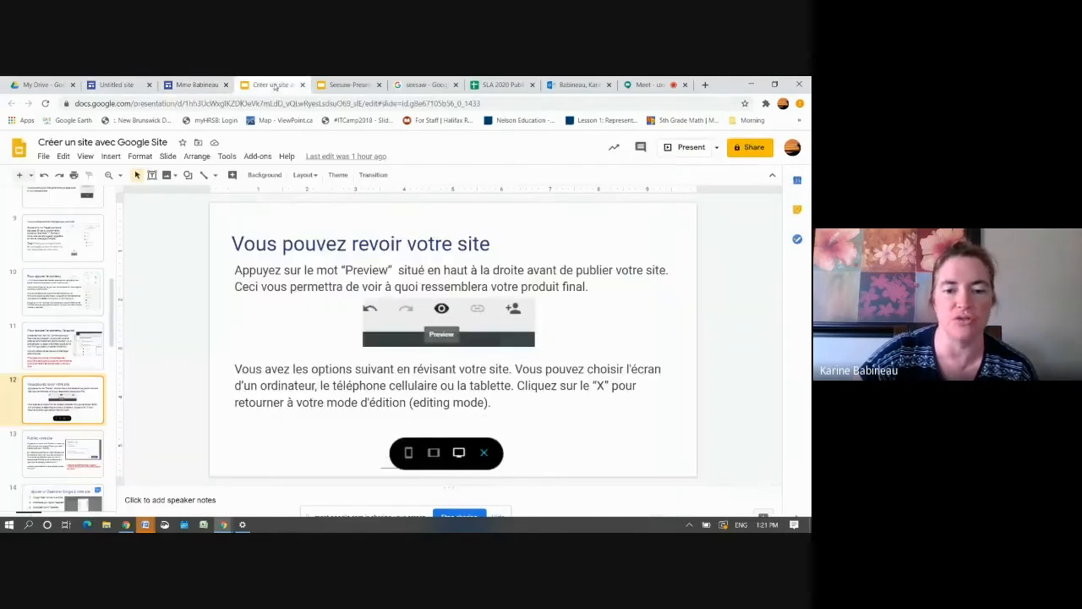
click(50, 456)
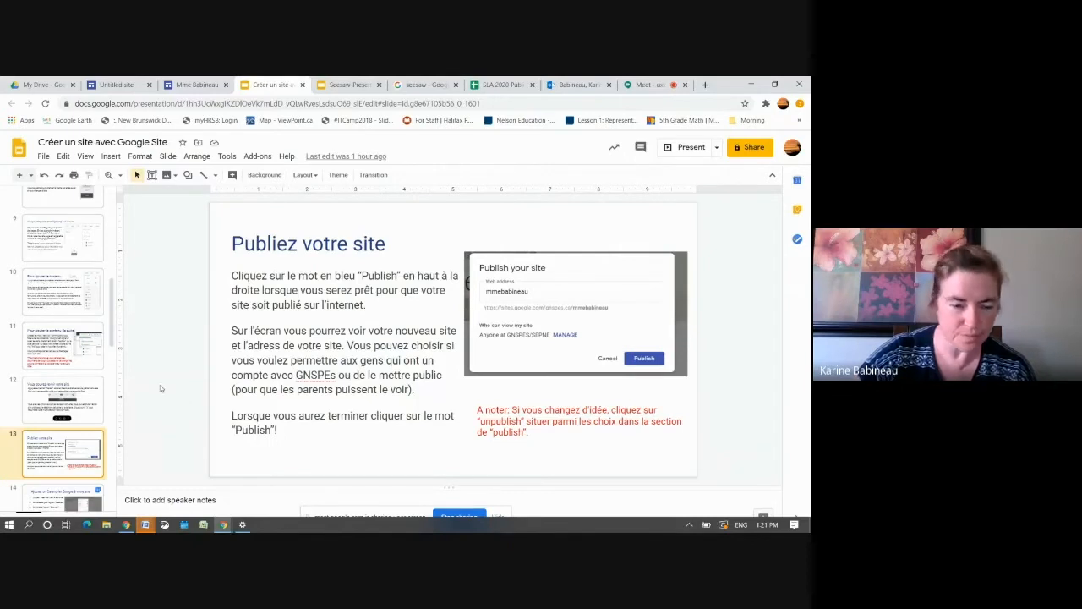
drag(114, 304, 112, 361)
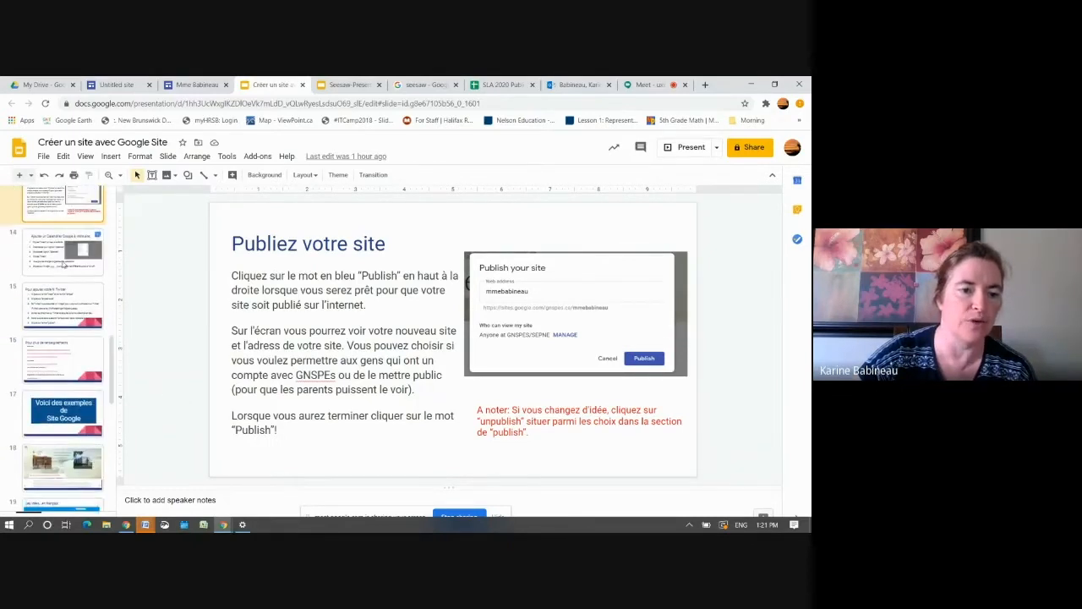
click(51, 261)
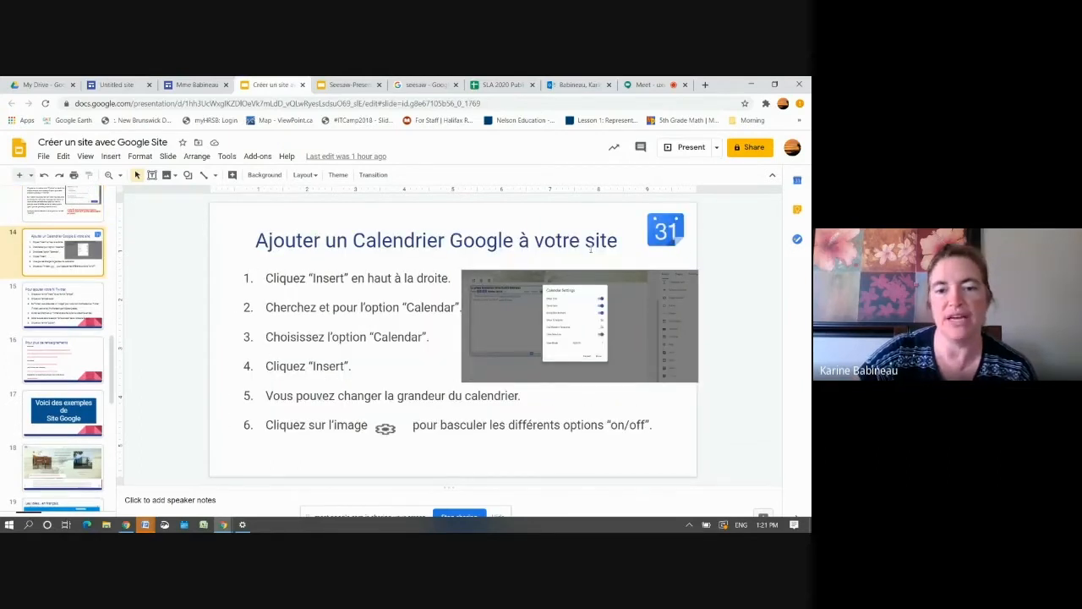
- Switch to the class site in Google Sites and insert the 5e annee Immersion class calendar on the Math page
click(196, 84)
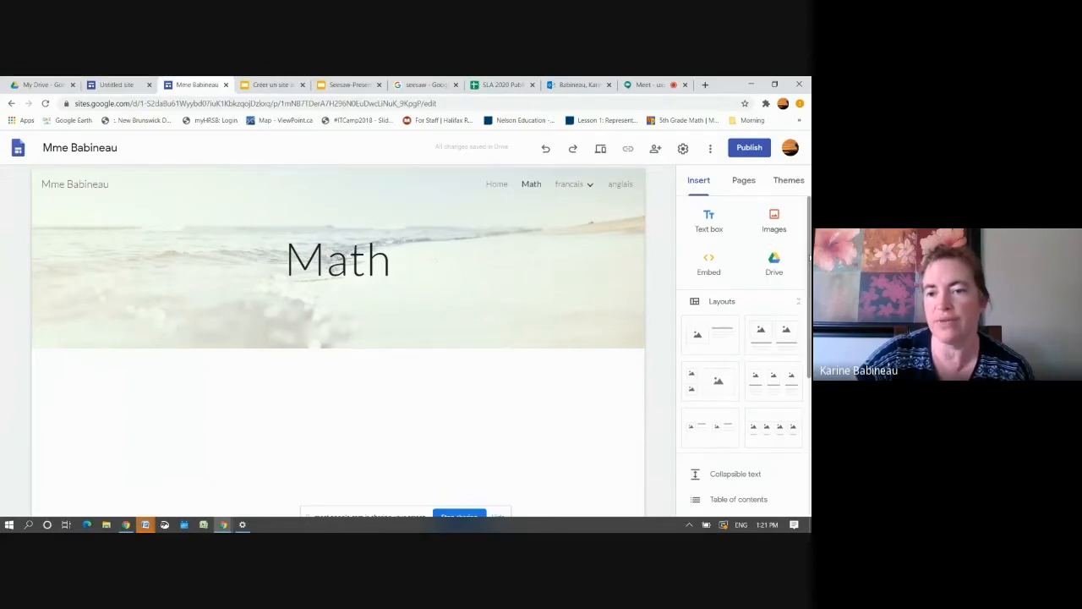
scroll(742, 355, down, 2)
scroll(718, 375, down, 2)
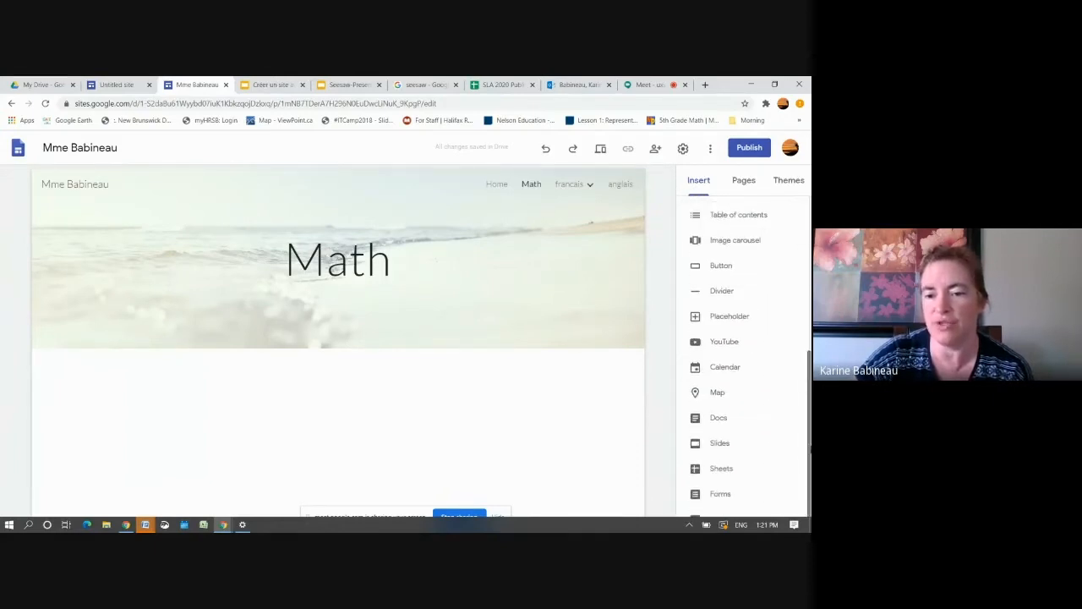
click(717, 371)
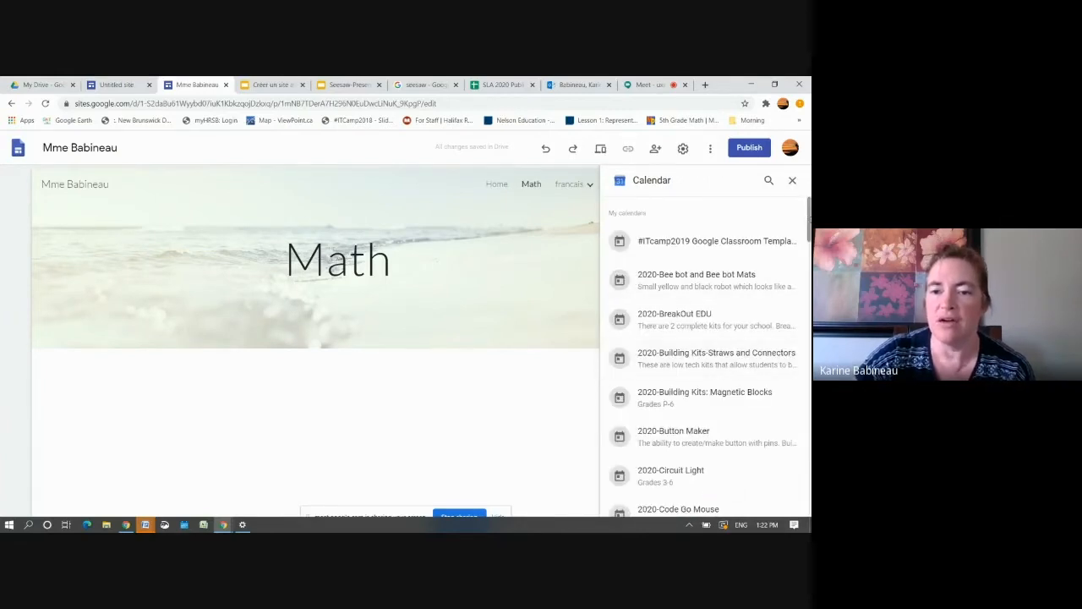
drag(810, 218, 810, 387)
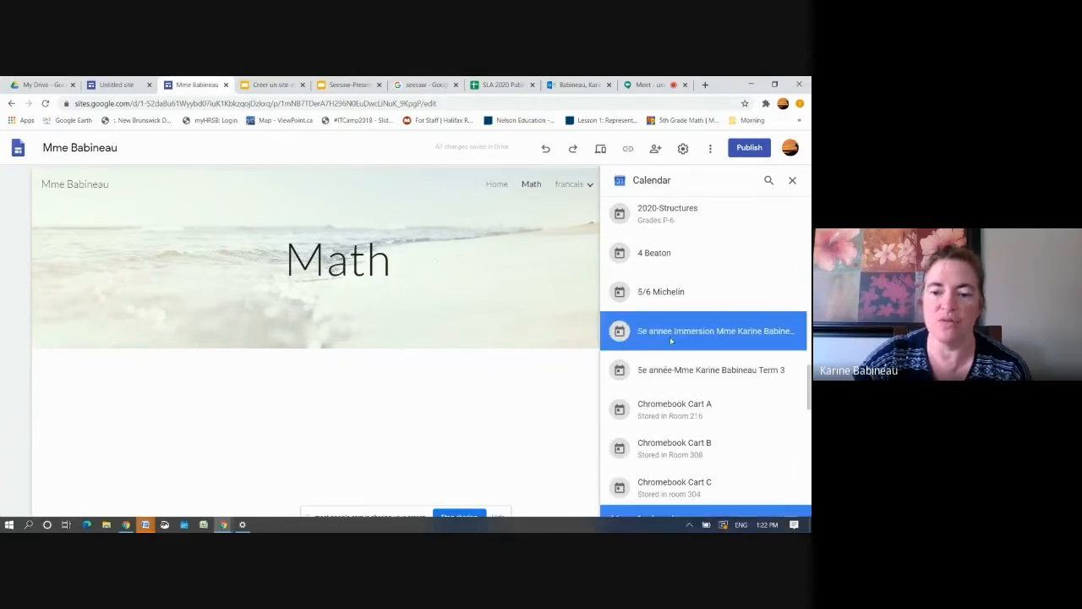
click(784, 515)
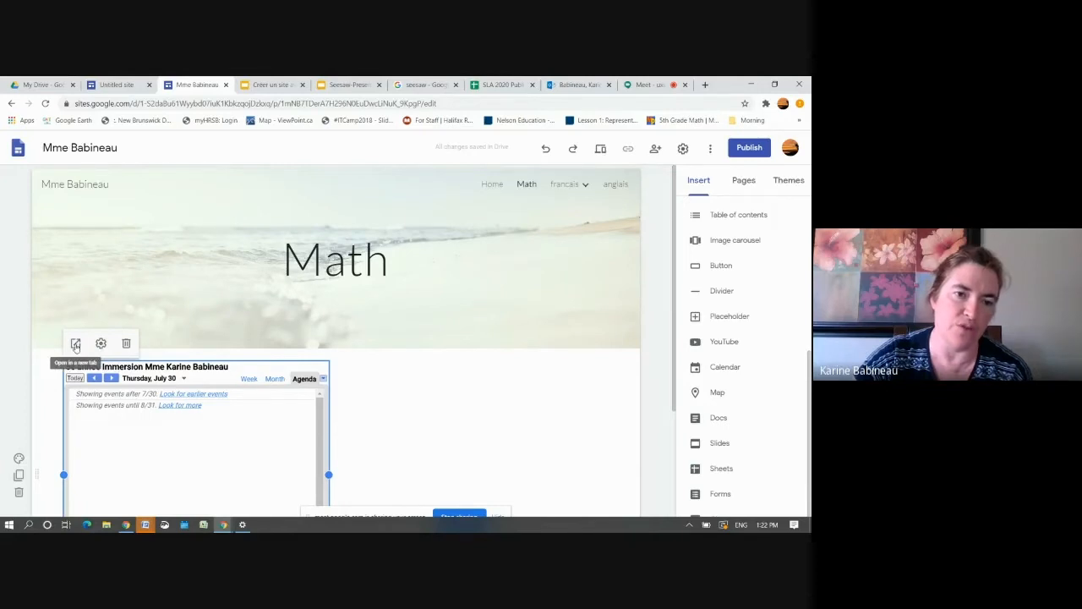
- Check the slide on calendar options, turn Show Title off and on again in the inserted calendar's settings, and accept them
click(271, 86)
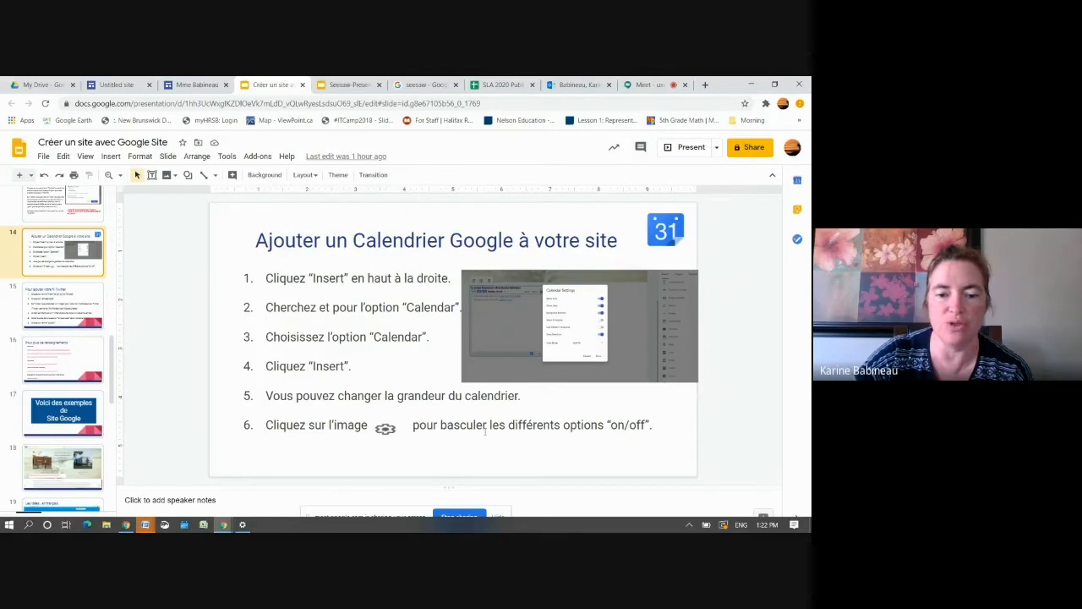
click(207, 83)
click(100, 345)
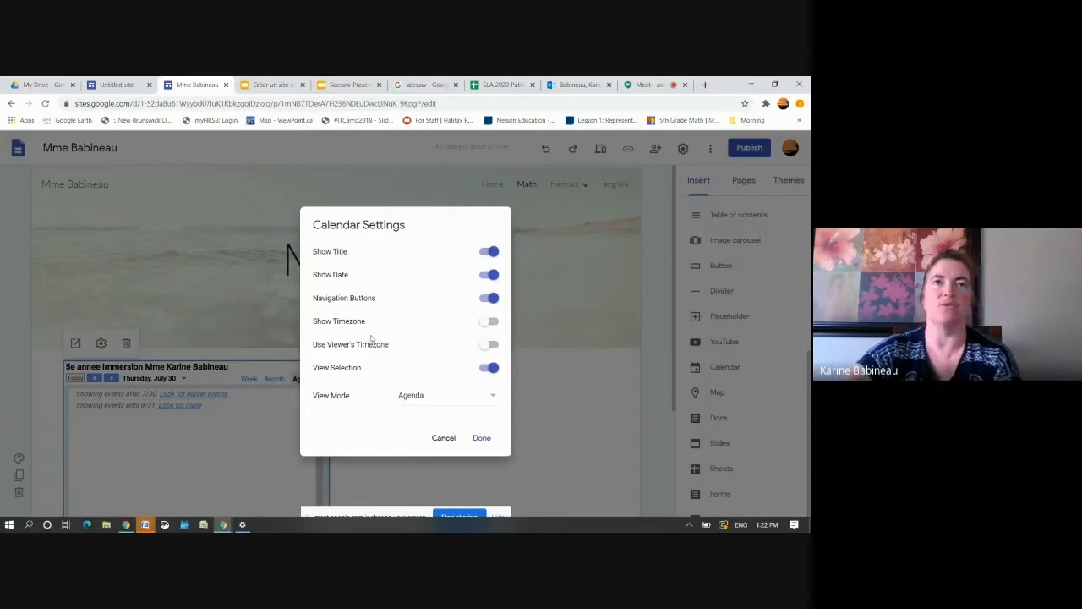
click(489, 252)
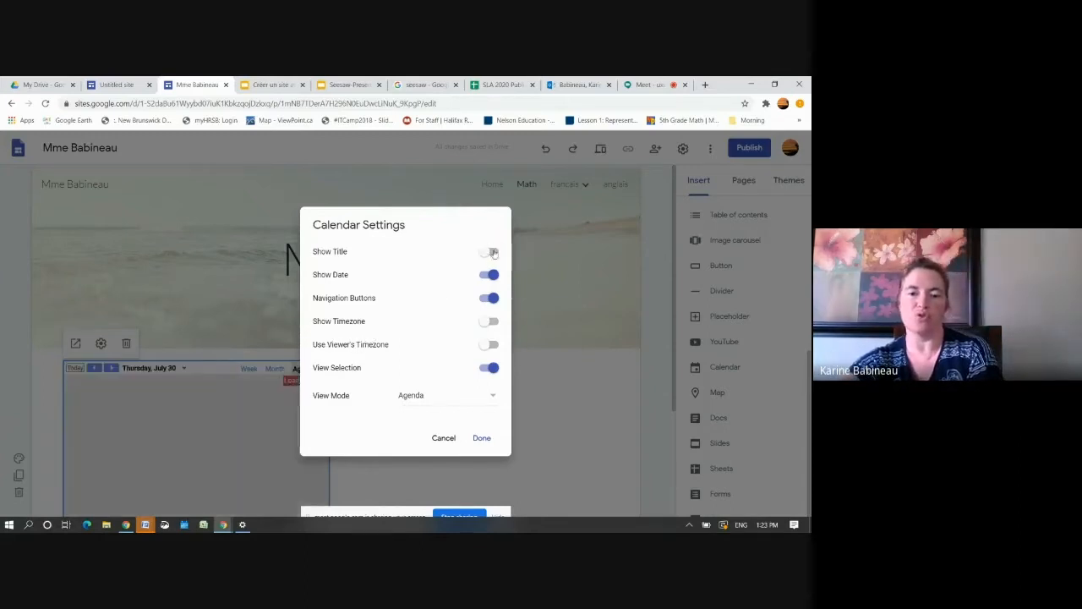
click(492, 252)
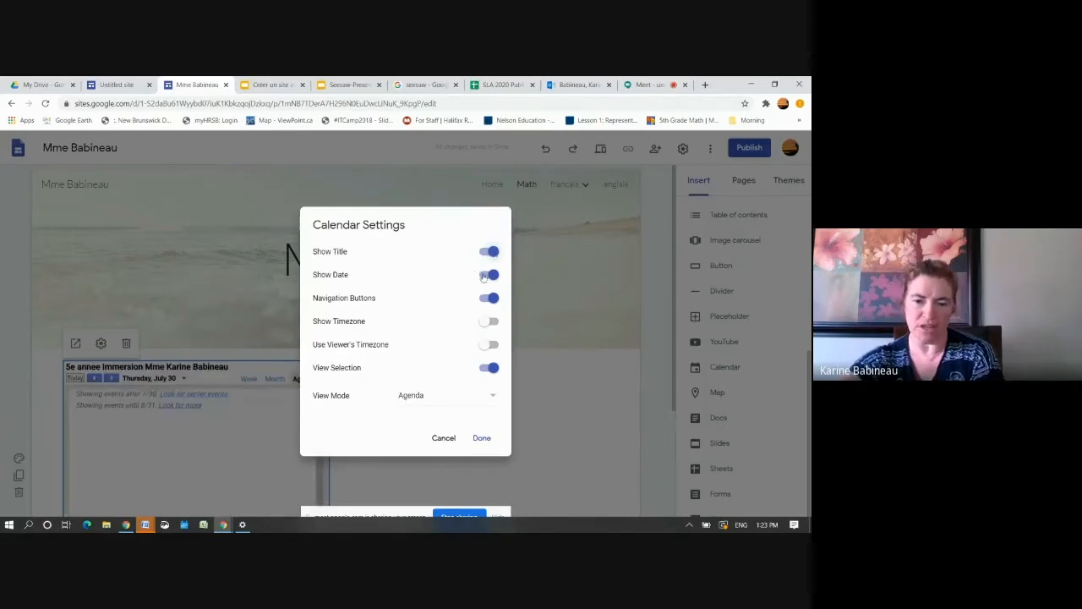
click(480, 439)
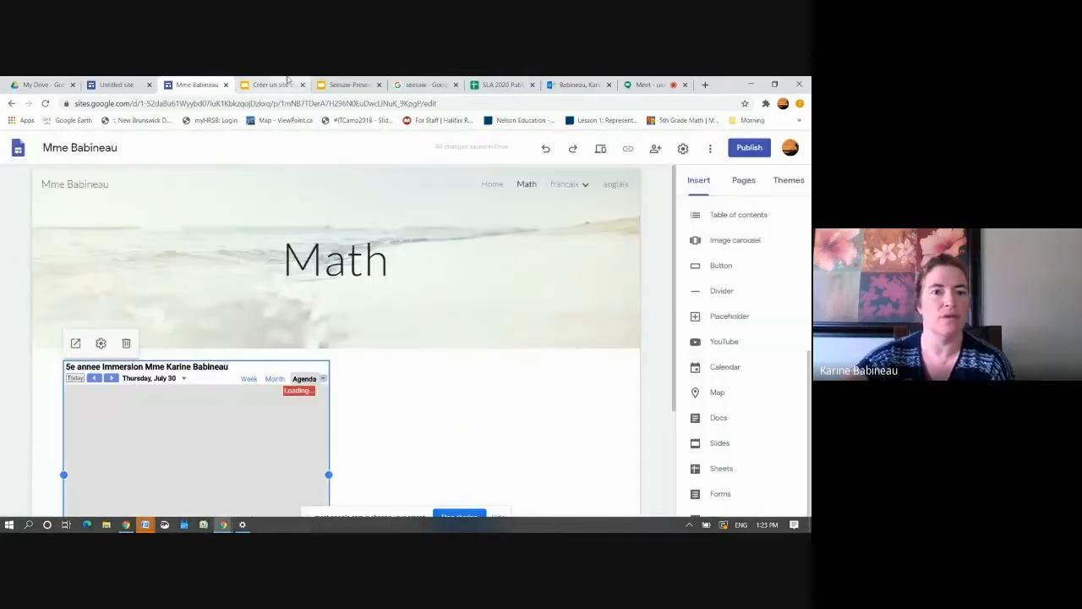
- Return to the Google Slides presentation and read the slide on adding a Twitter feed
click(42, 85)
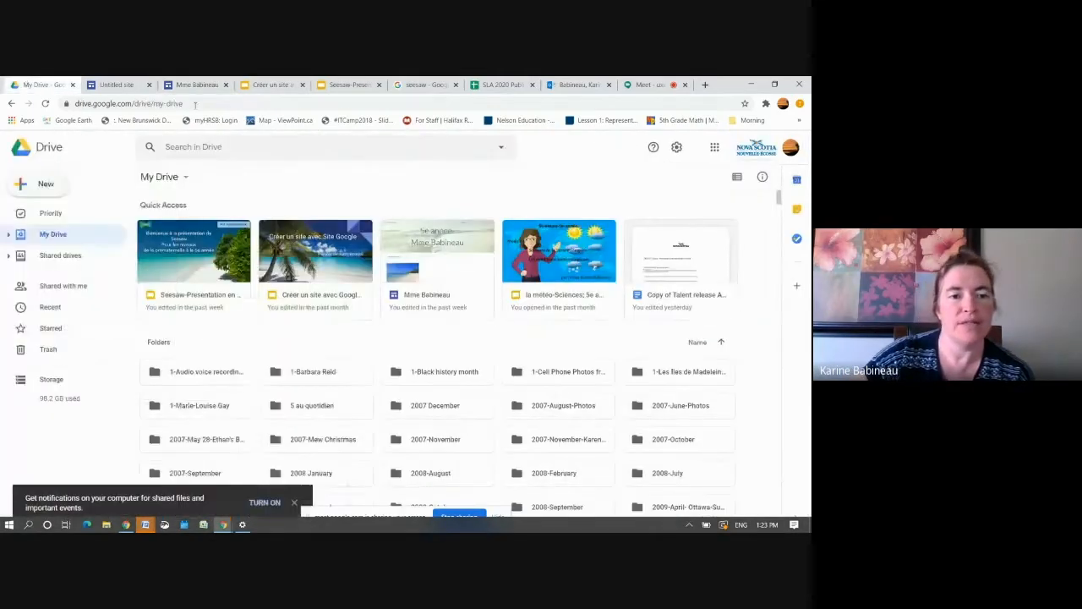
click(199, 85)
click(268, 85)
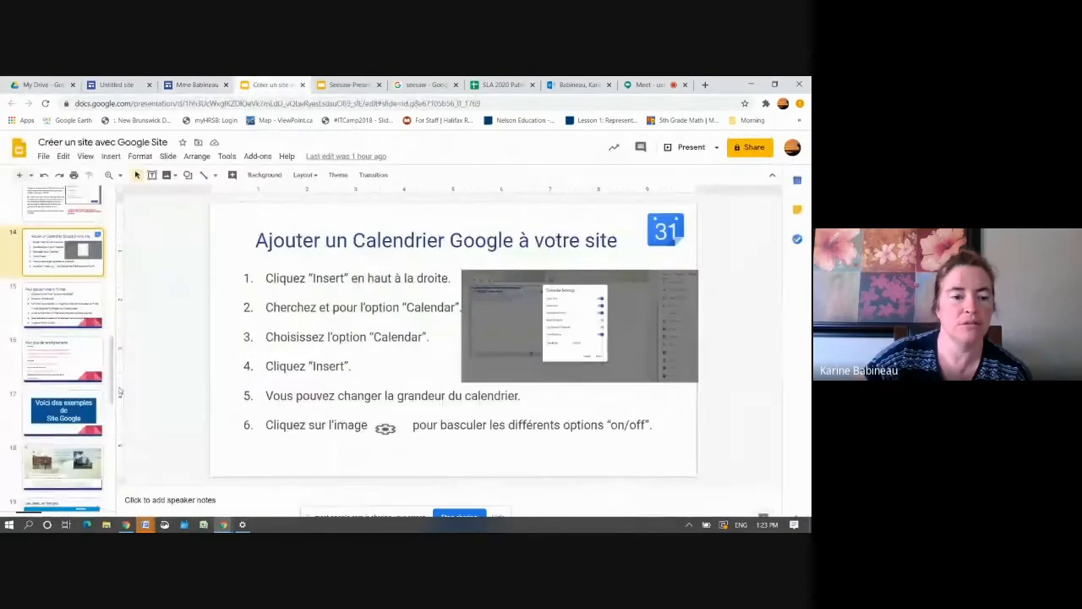
click(70, 319)
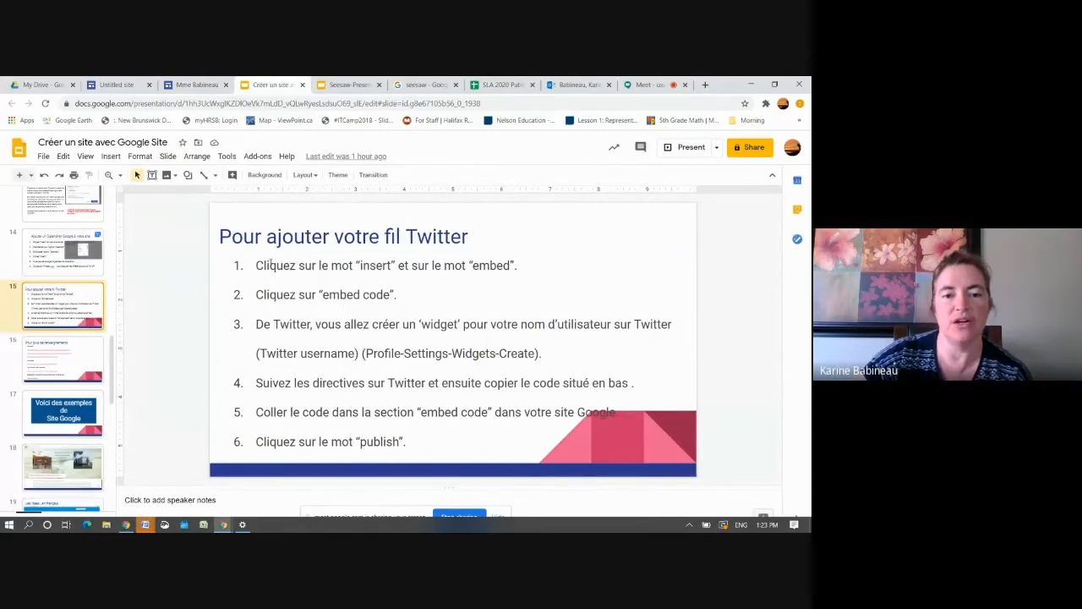
- Switch to the class site and examine the By URL and Embed code options for embedding web content, leaving without inserting anything
click(188, 85)
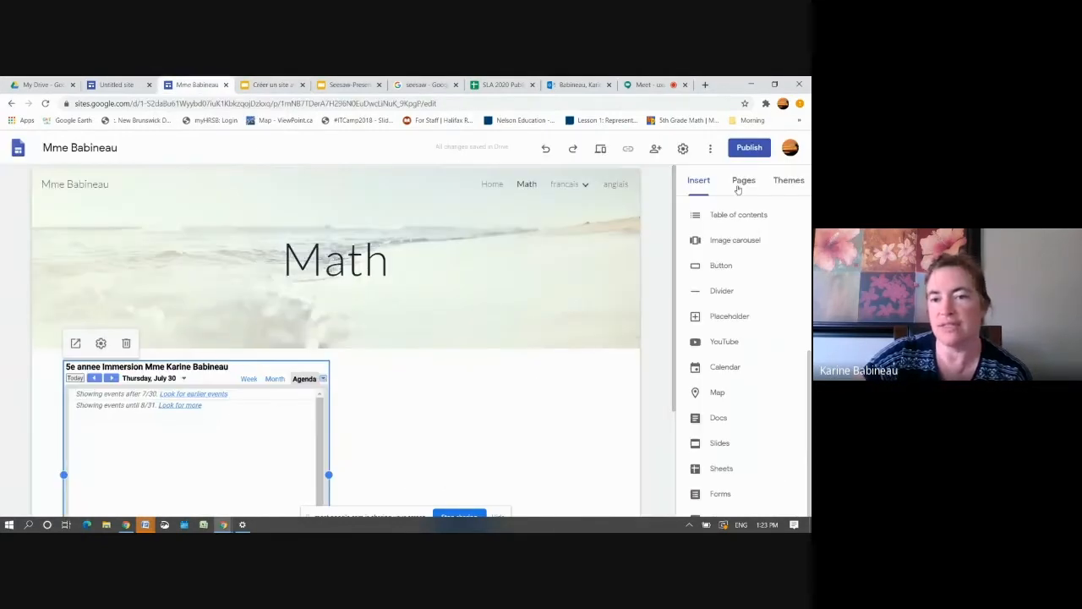
click(701, 181)
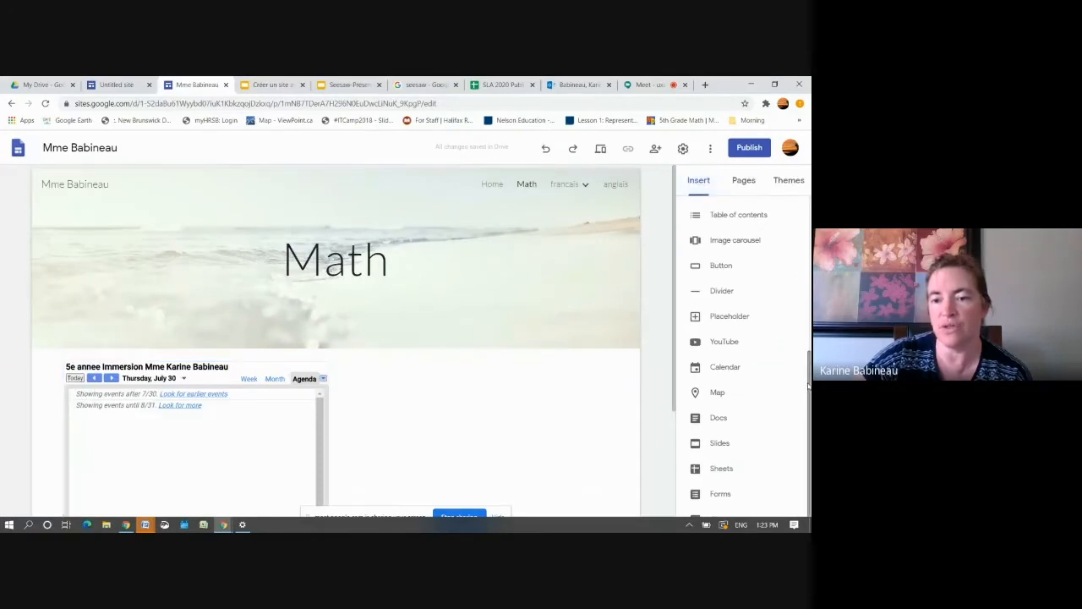
drag(809, 386, 782, 217)
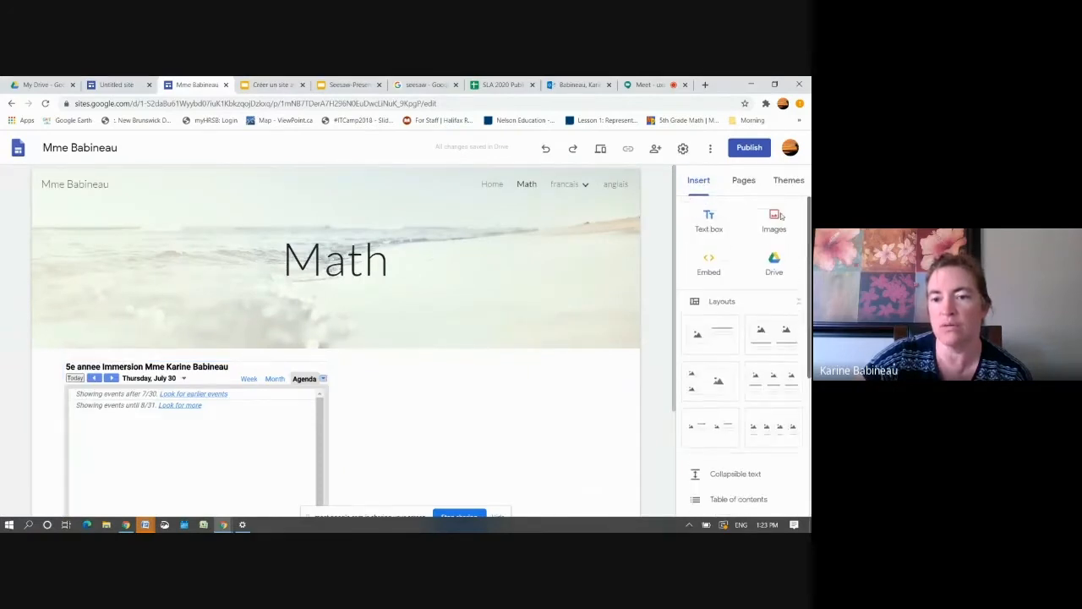
click(708, 264)
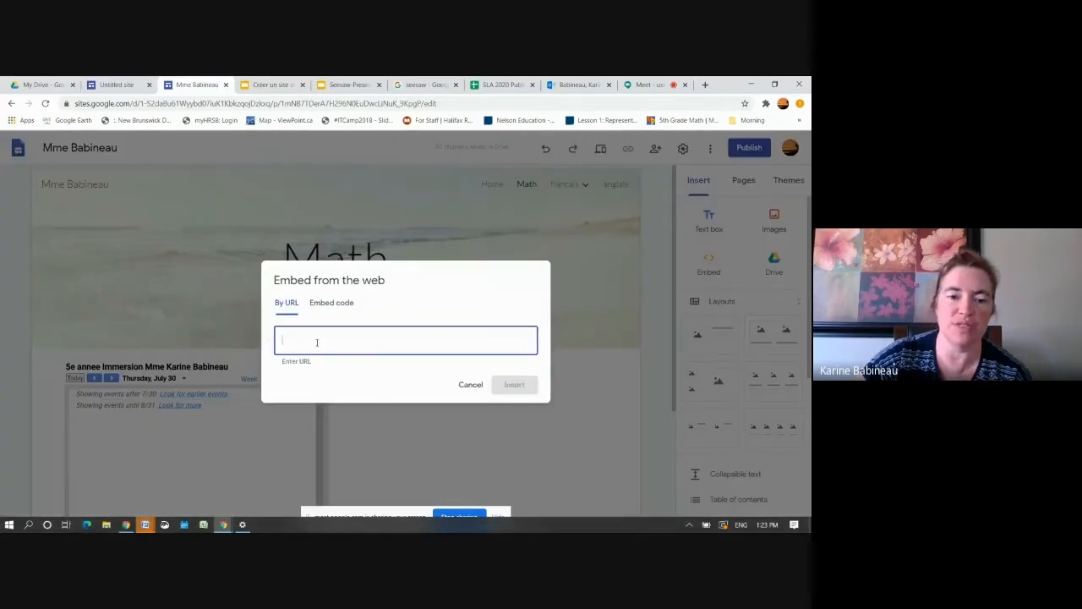
click(322, 304)
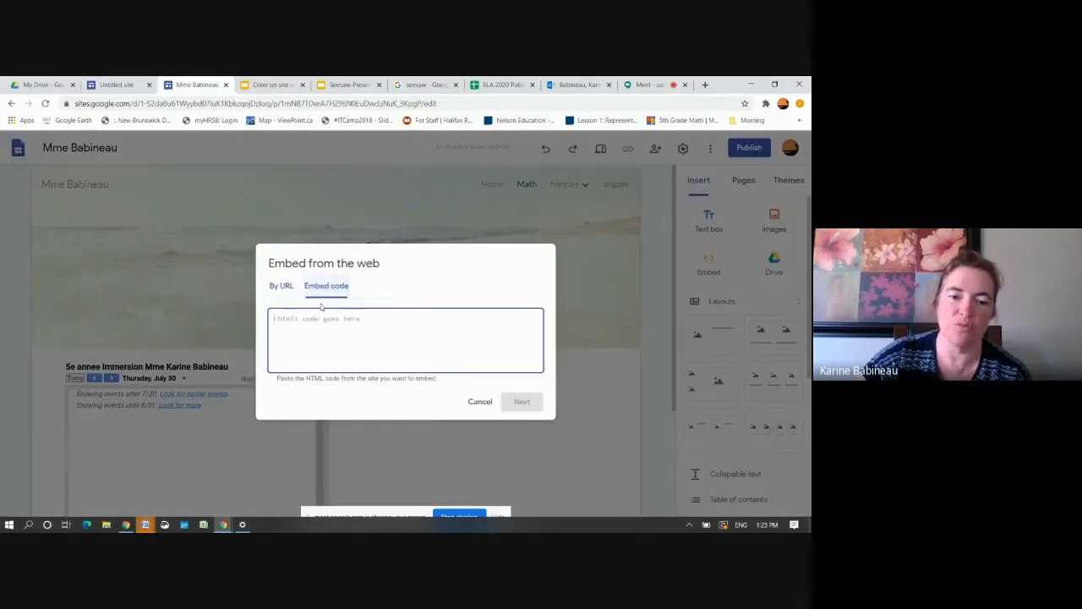
click(281, 287)
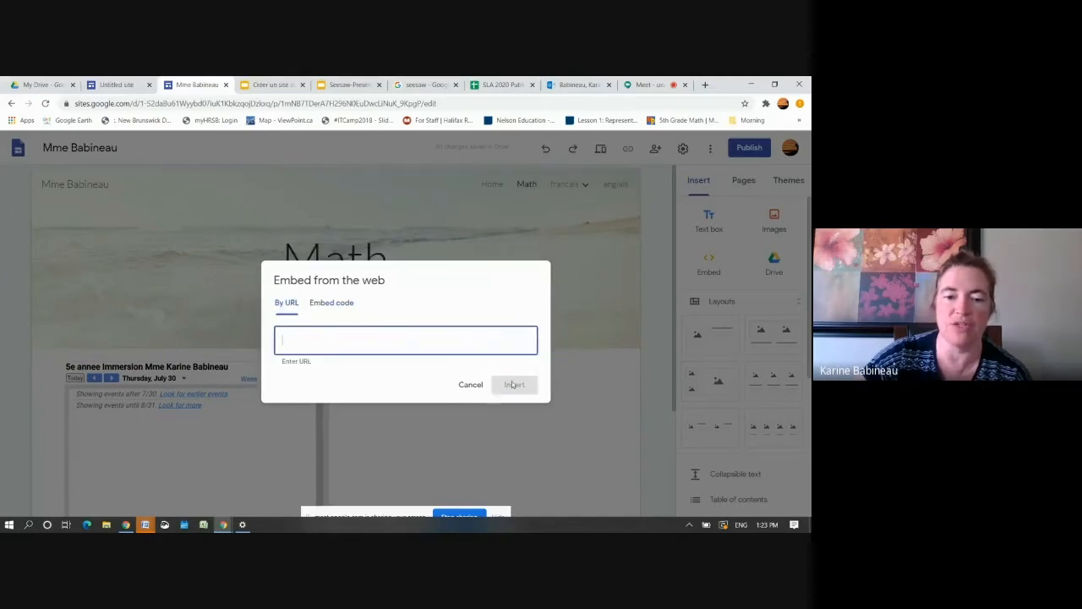
click(473, 384)
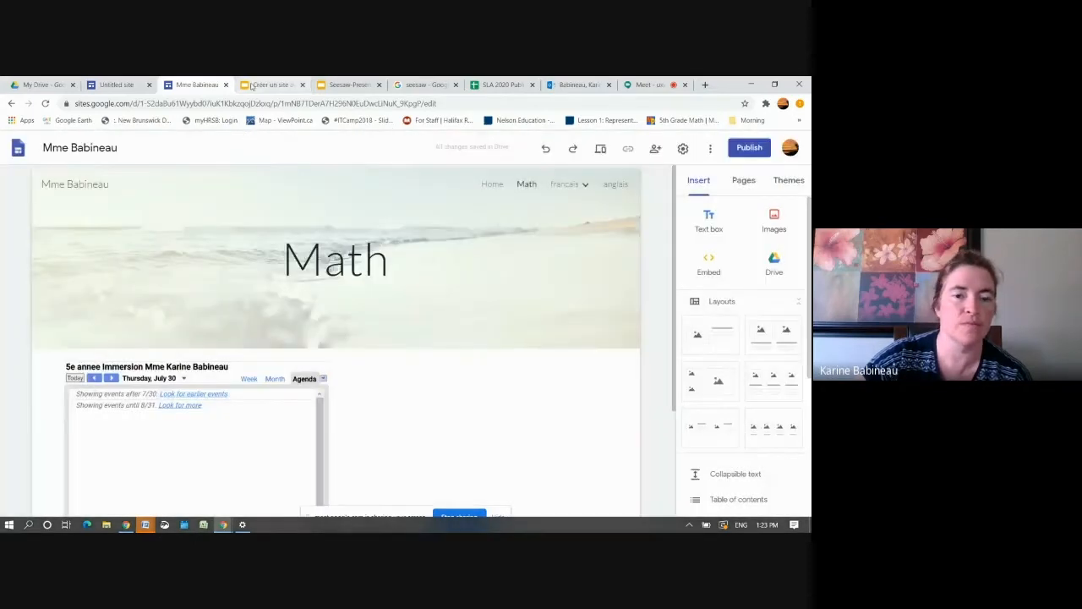
- Switch back to the presentation and read the Twitter instructions and the "Pour plus de renseignements" slide
click(268, 84)
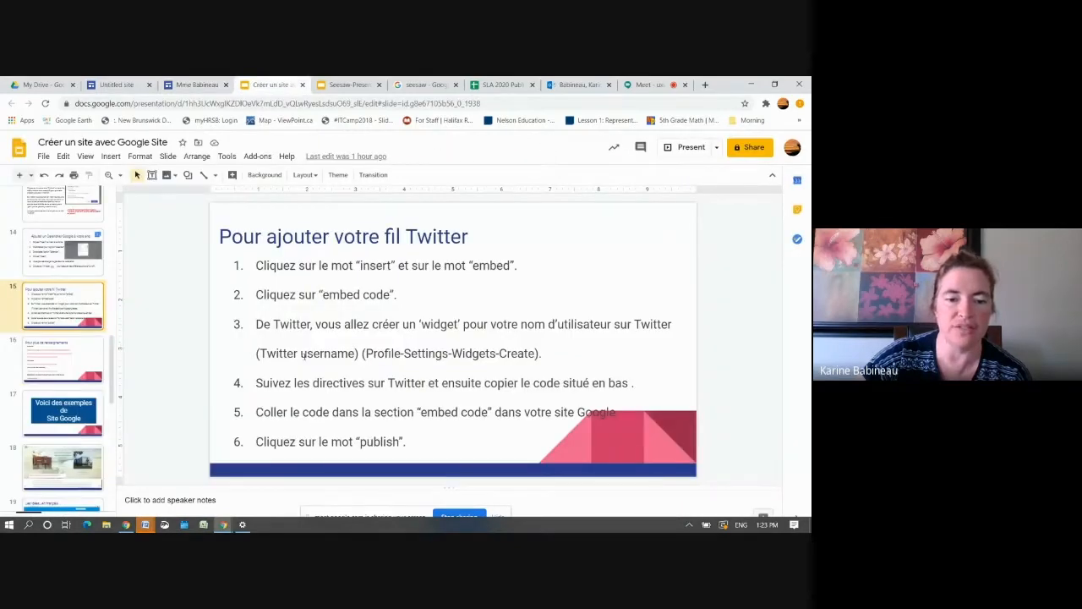
click(61, 360)
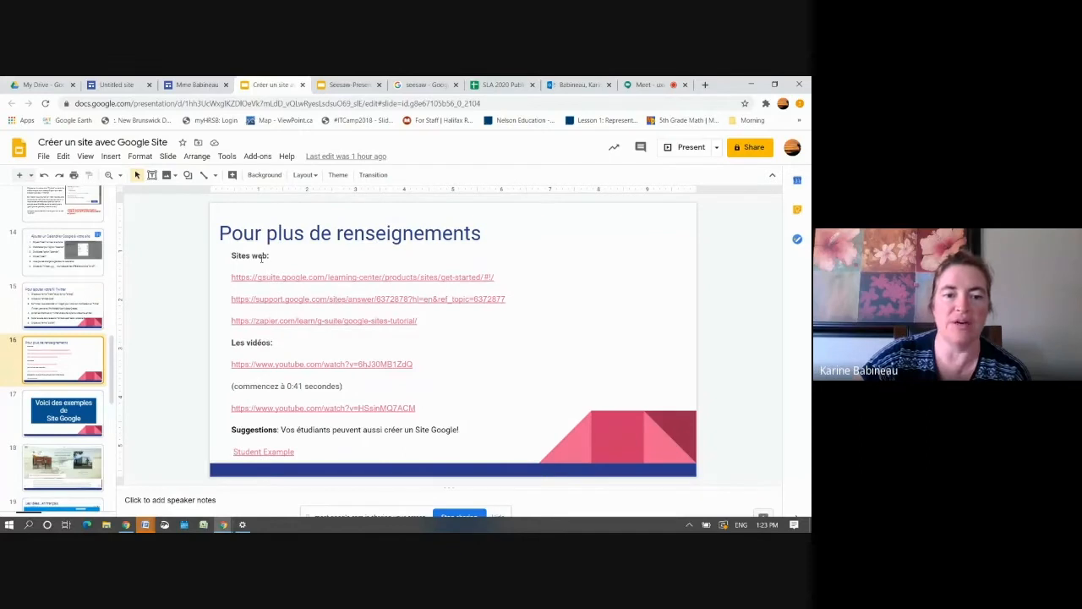